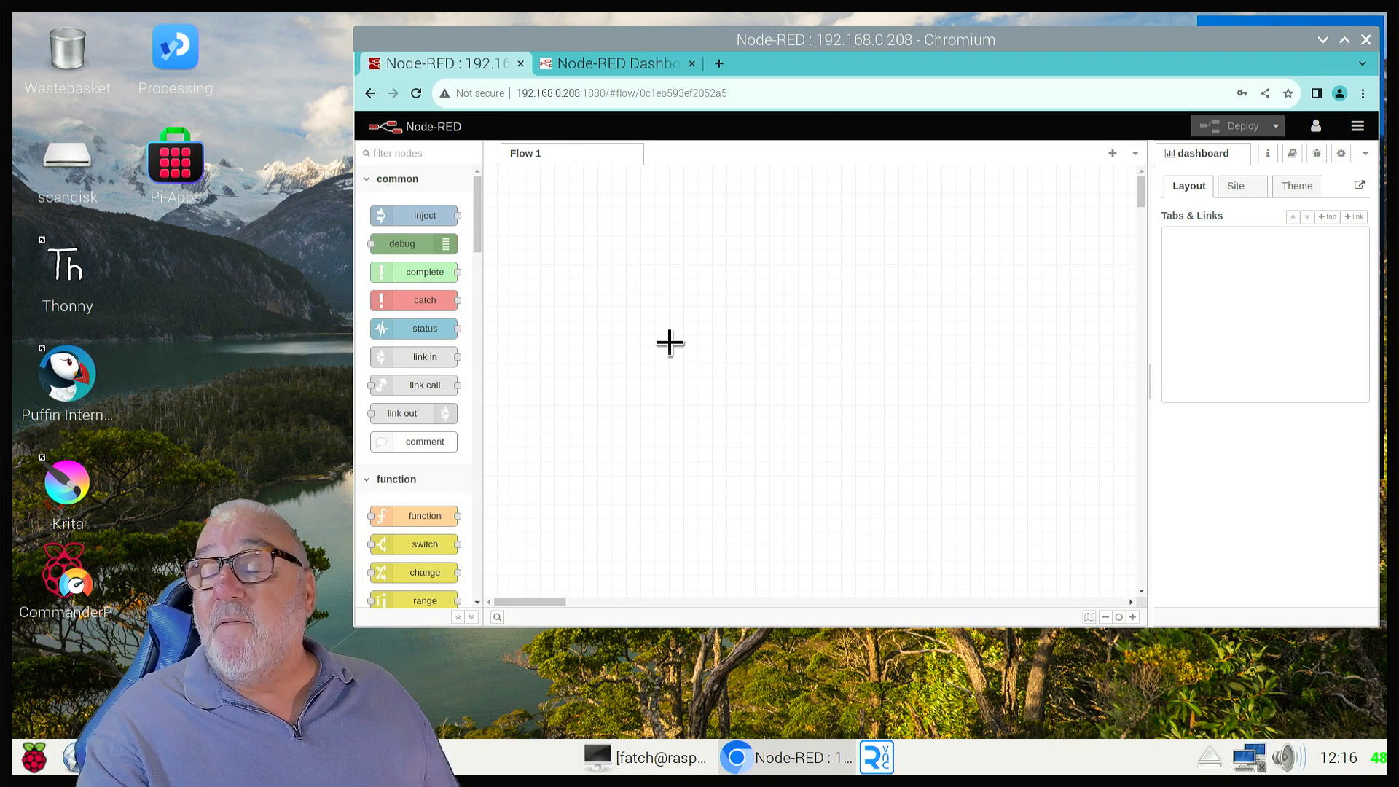
Browse the node palette to the dashboard nodes and show the Dashboard sidebar
{"action": "scroll", "coordinate": [416, 430], "scroll_direction": "down", "scroll_amount": 5}
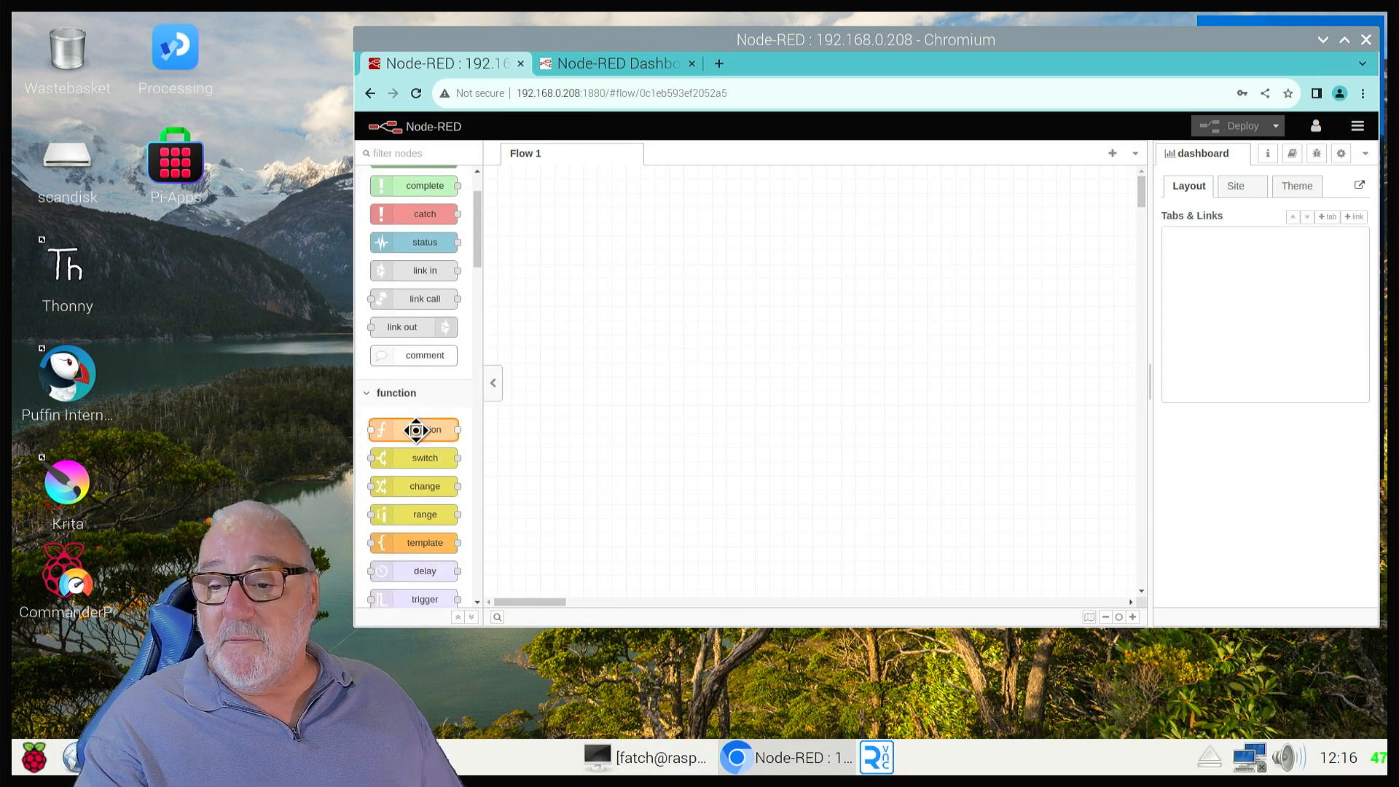
{"action": "scroll", "coordinate": [415, 430], "scroll_direction": "down", "scroll_amount": 10}
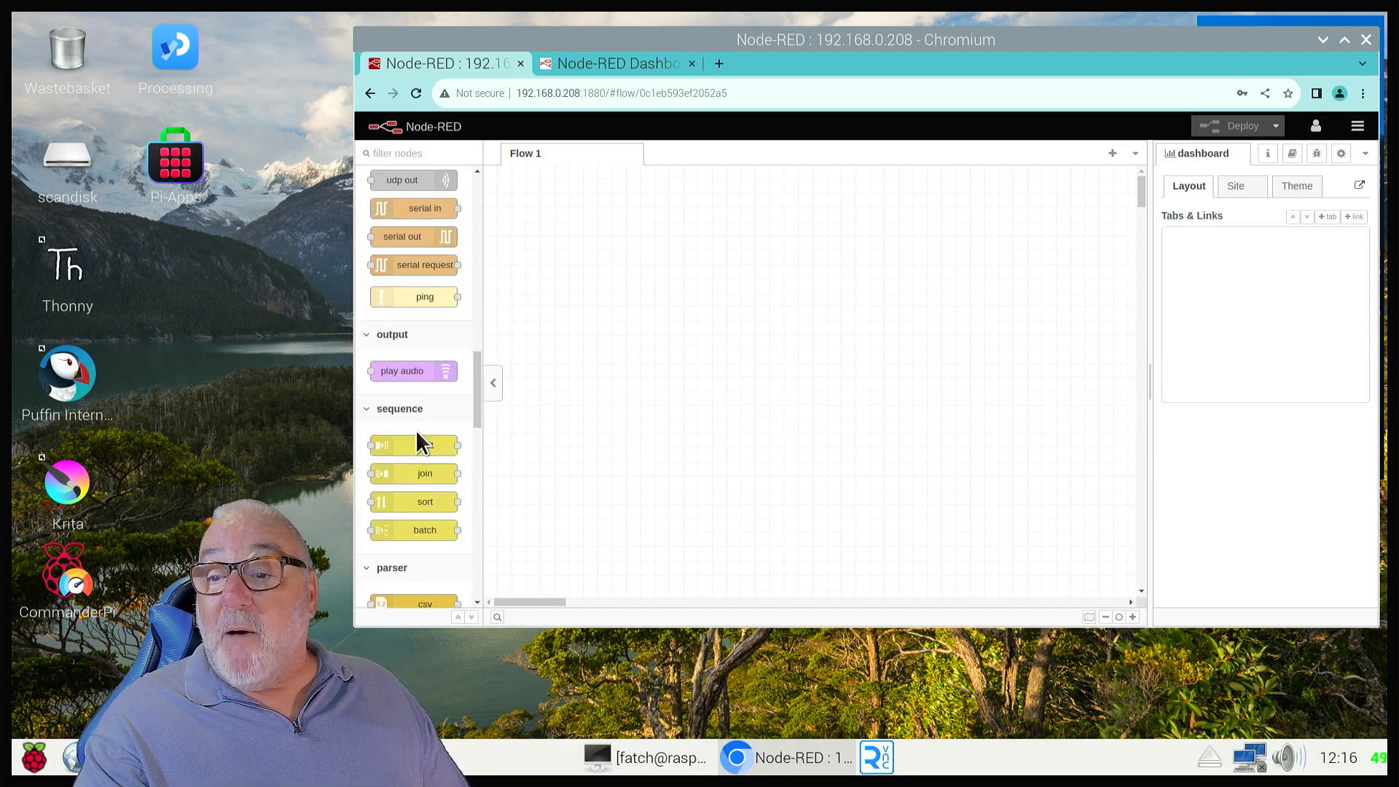
{"action": "scroll", "coordinate": [415, 430], "scroll_direction": "down", "scroll_amount": 8}
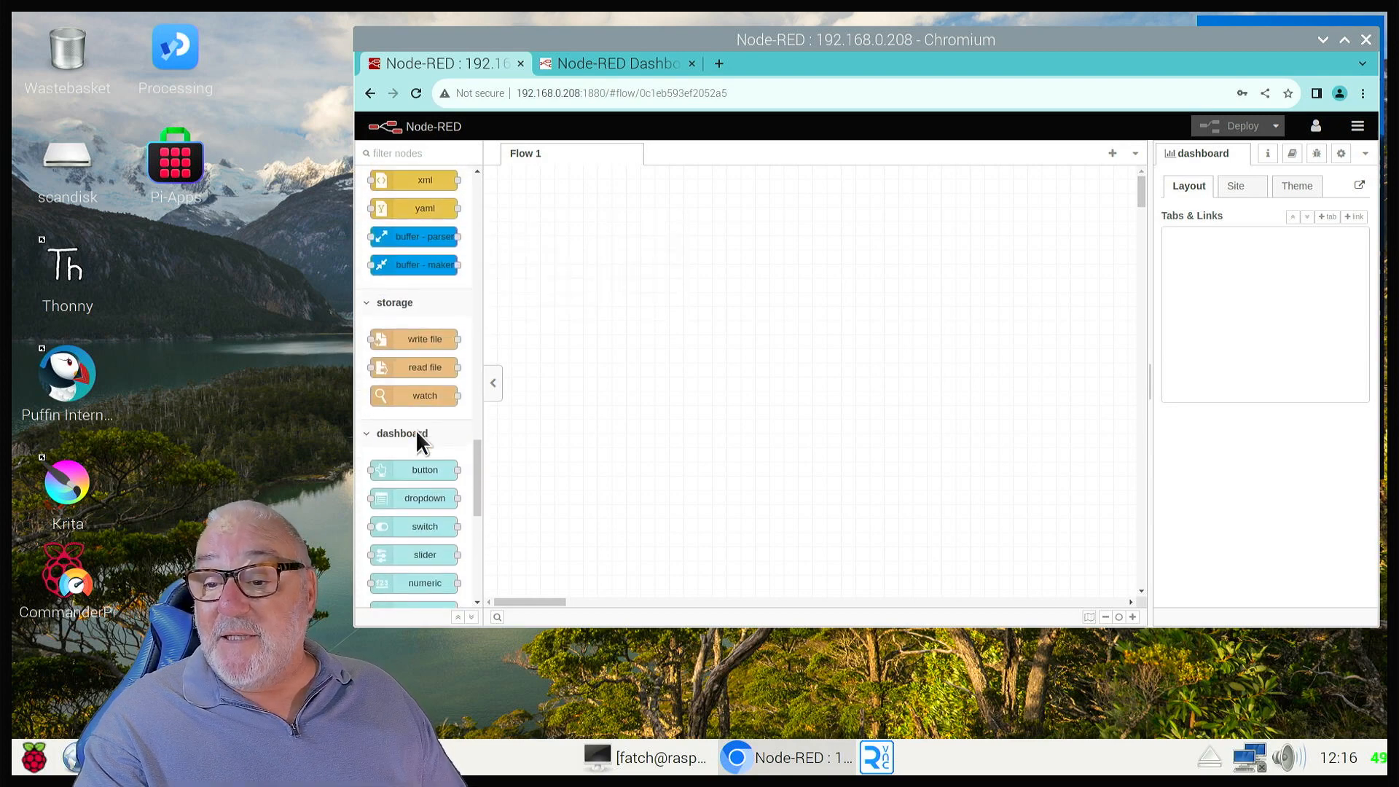
{"action": "scroll", "coordinate": [415, 429], "scroll_direction": "down", "scroll_amount": 4}
{"action": "scroll", "coordinate": [416, 429], "scroll_direction": "up", "scroll_amount": 3}
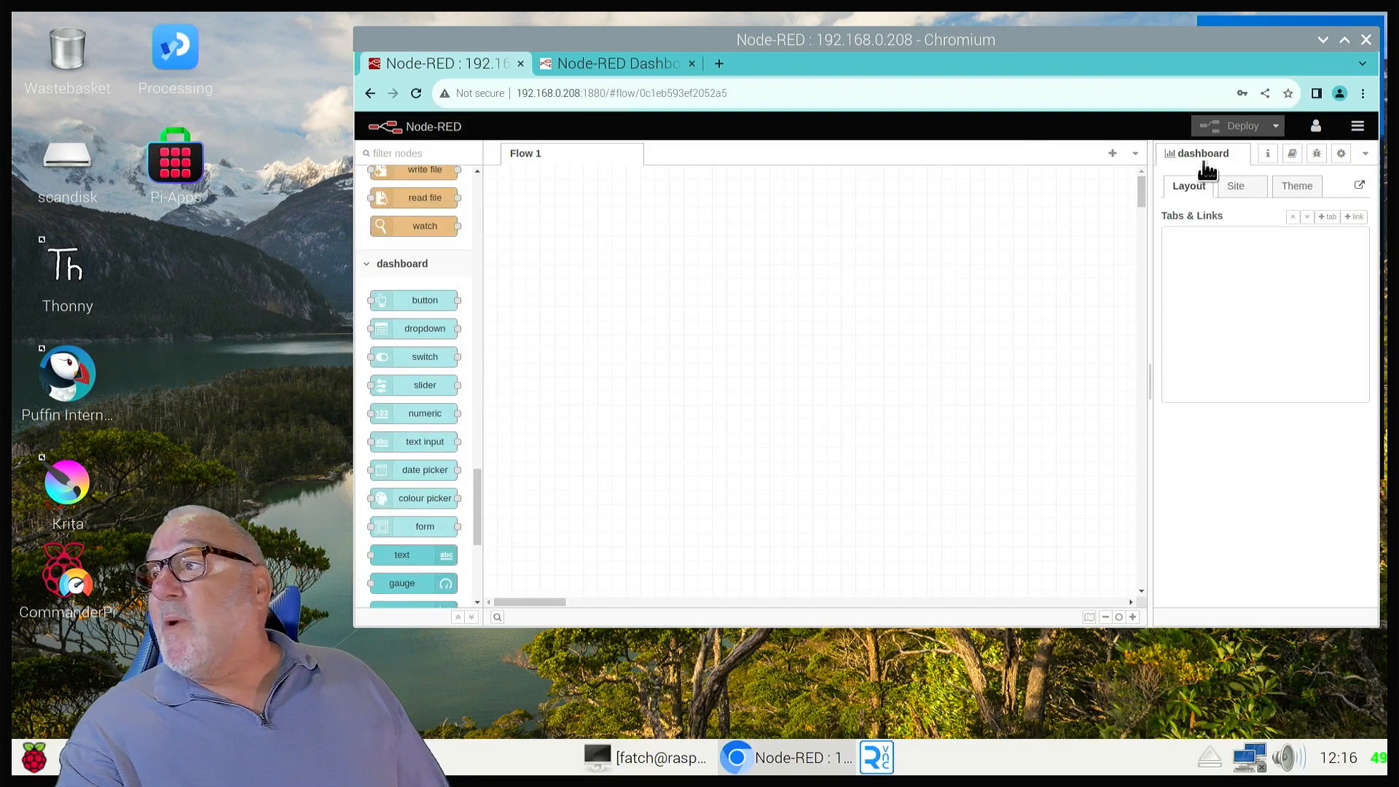
{"action": "left_click", "coordinate": [1365, 154]}
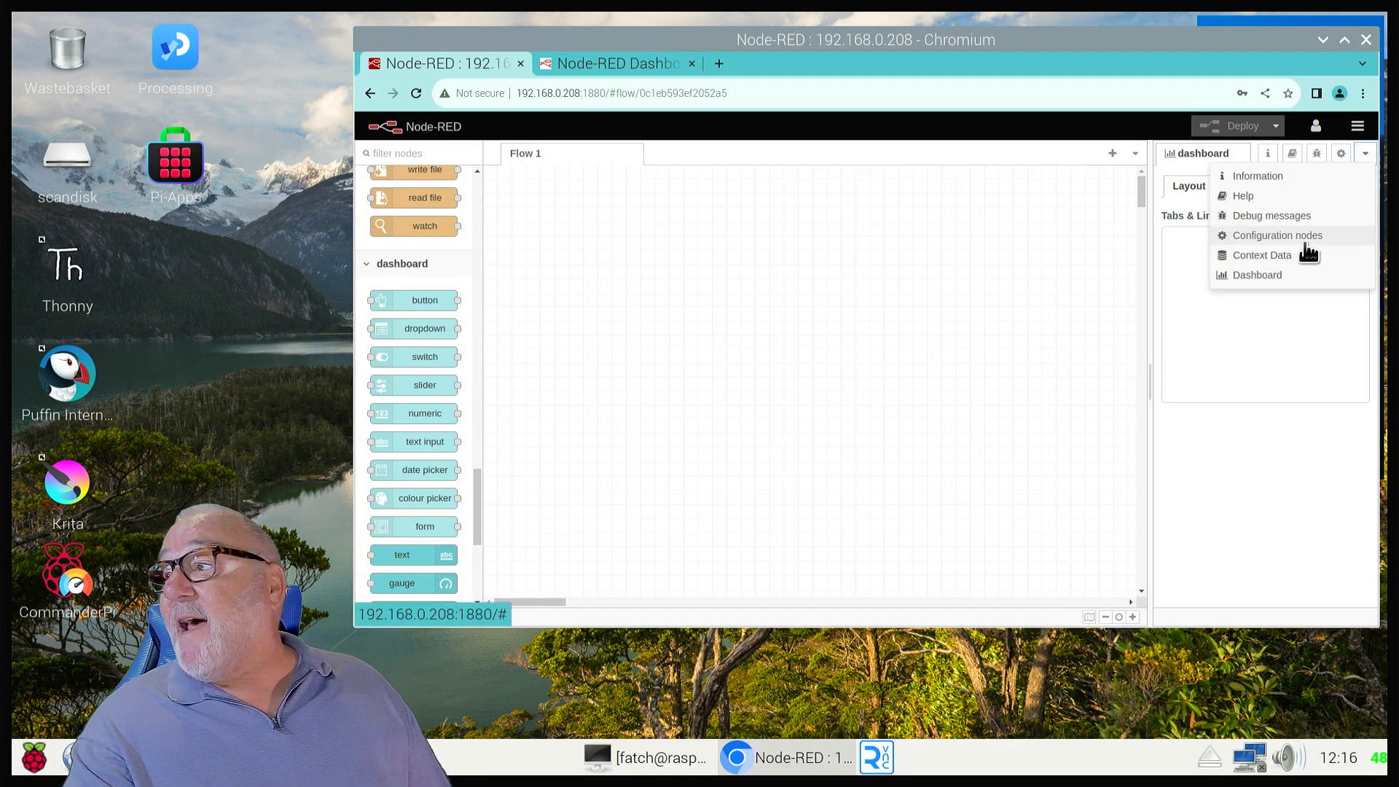
{"action": "left_click", "coordinate": [1271, 277]}
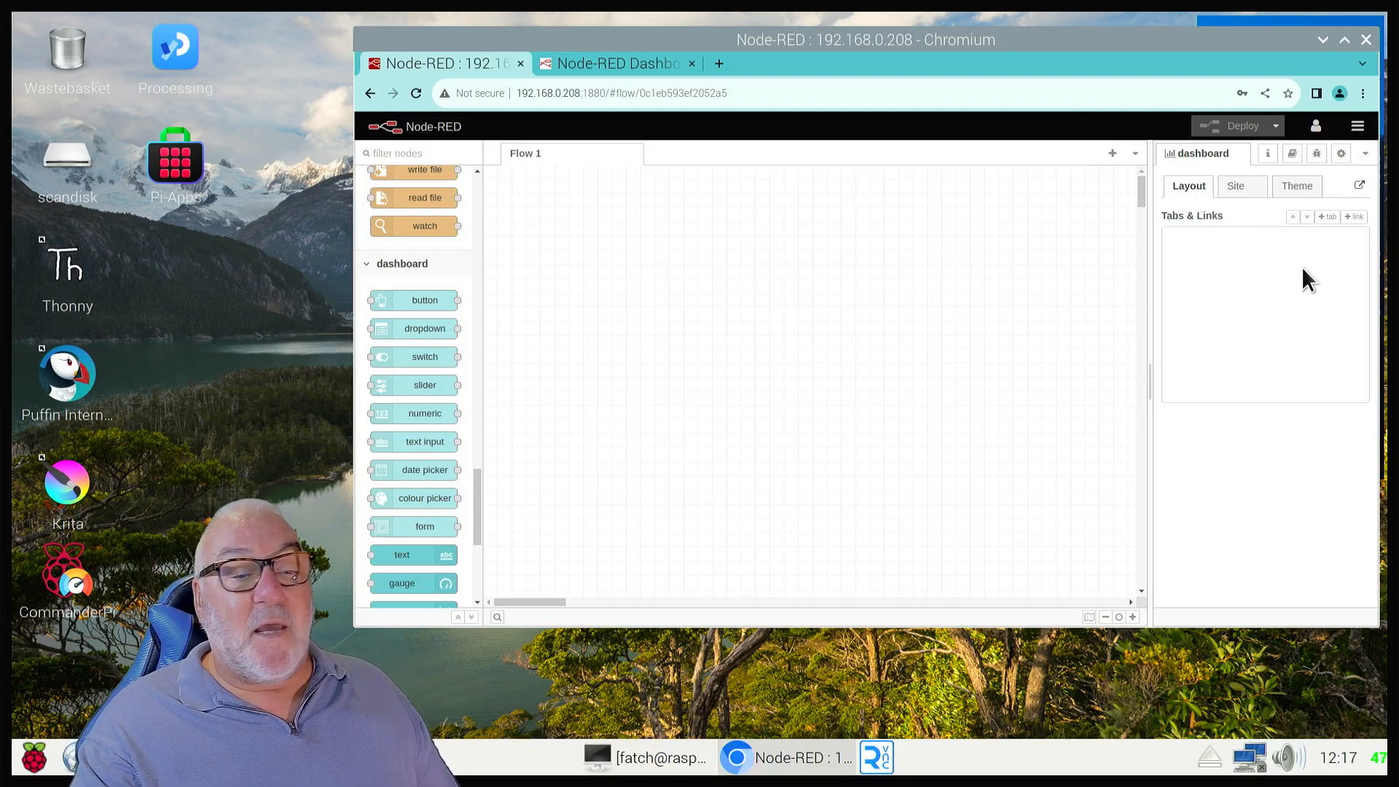
Add a dashboard tab, name it Room, set its icon to tv, and save it
{"action": "left_click", "coordinate": [1332, 216]}
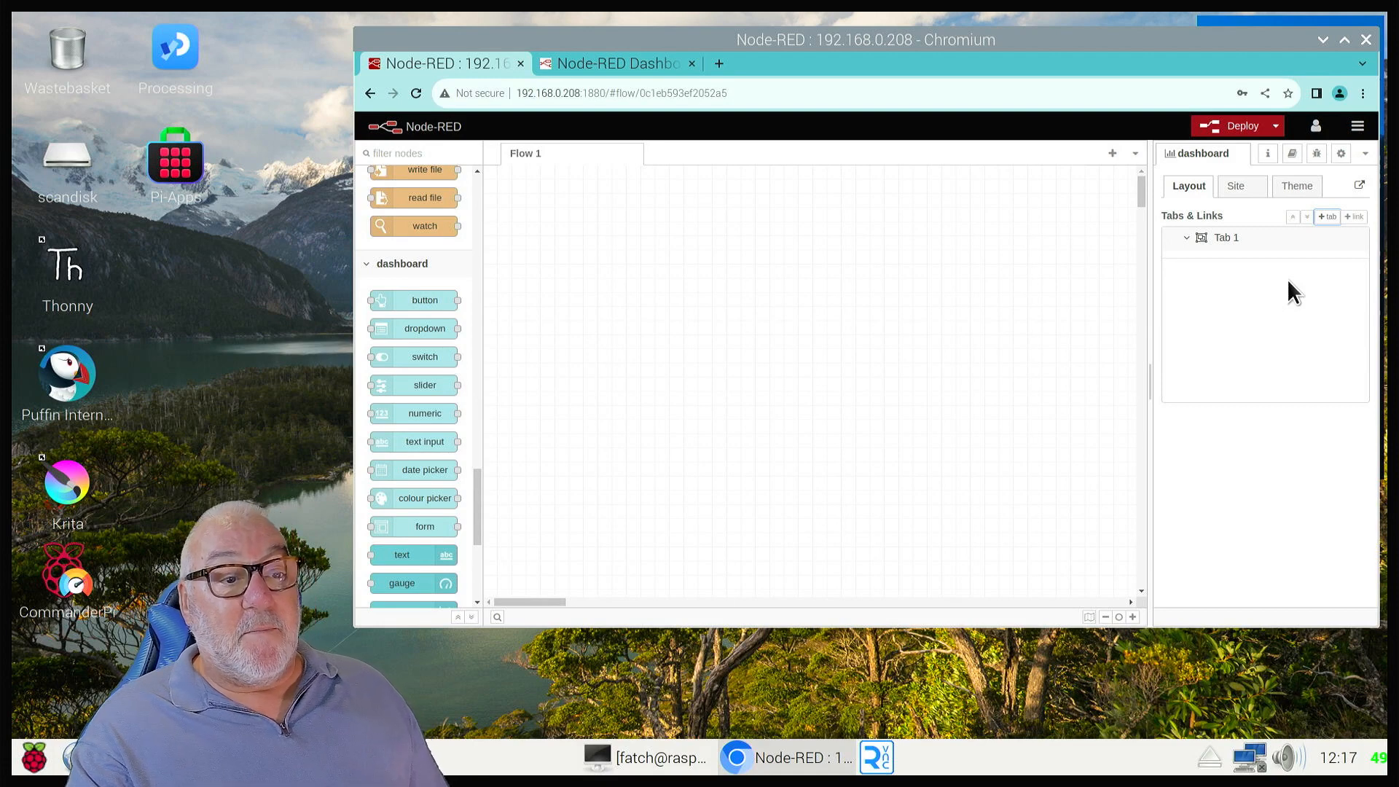
{"action": "mouse_move", "coordinate": [1318, 236]}
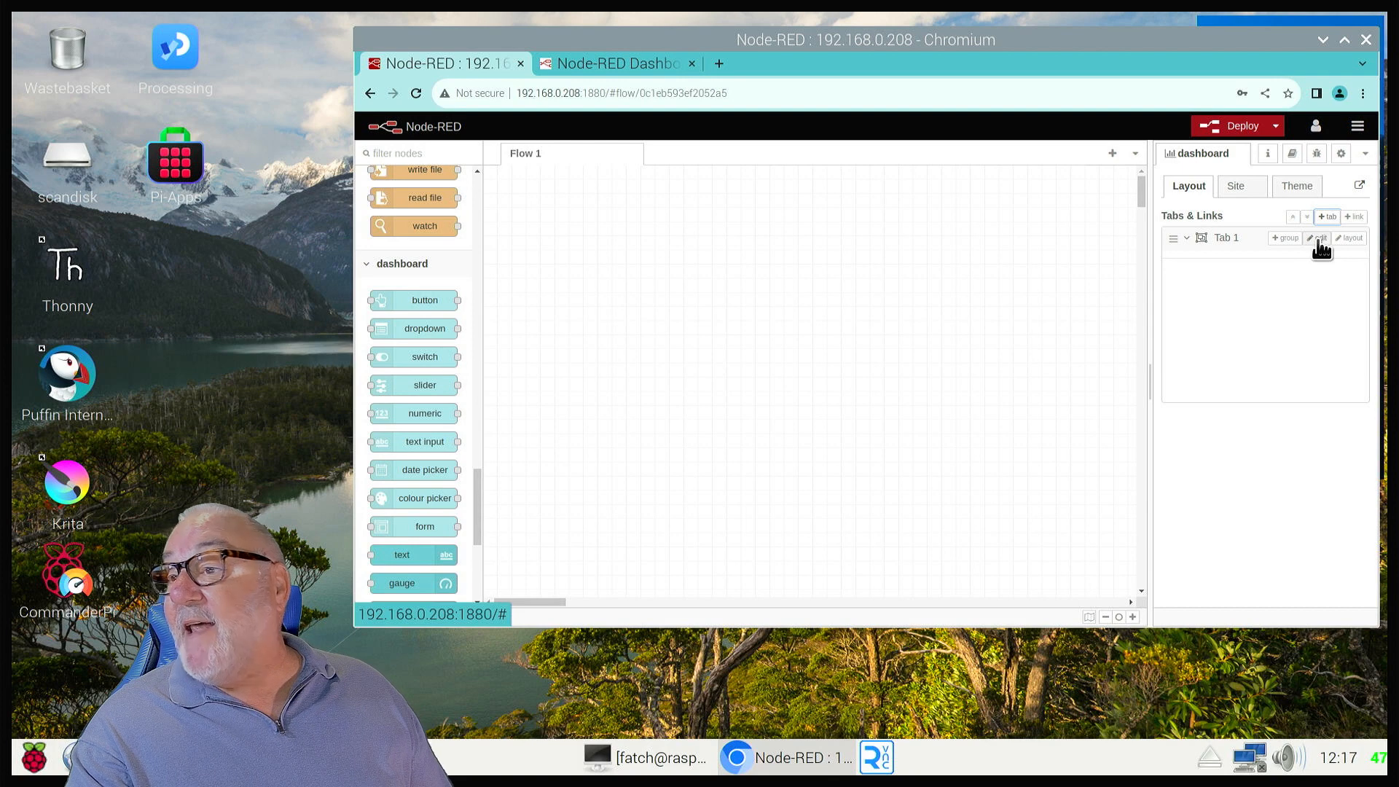
{"action": "left_click", "coordinate": [1316, 238]}
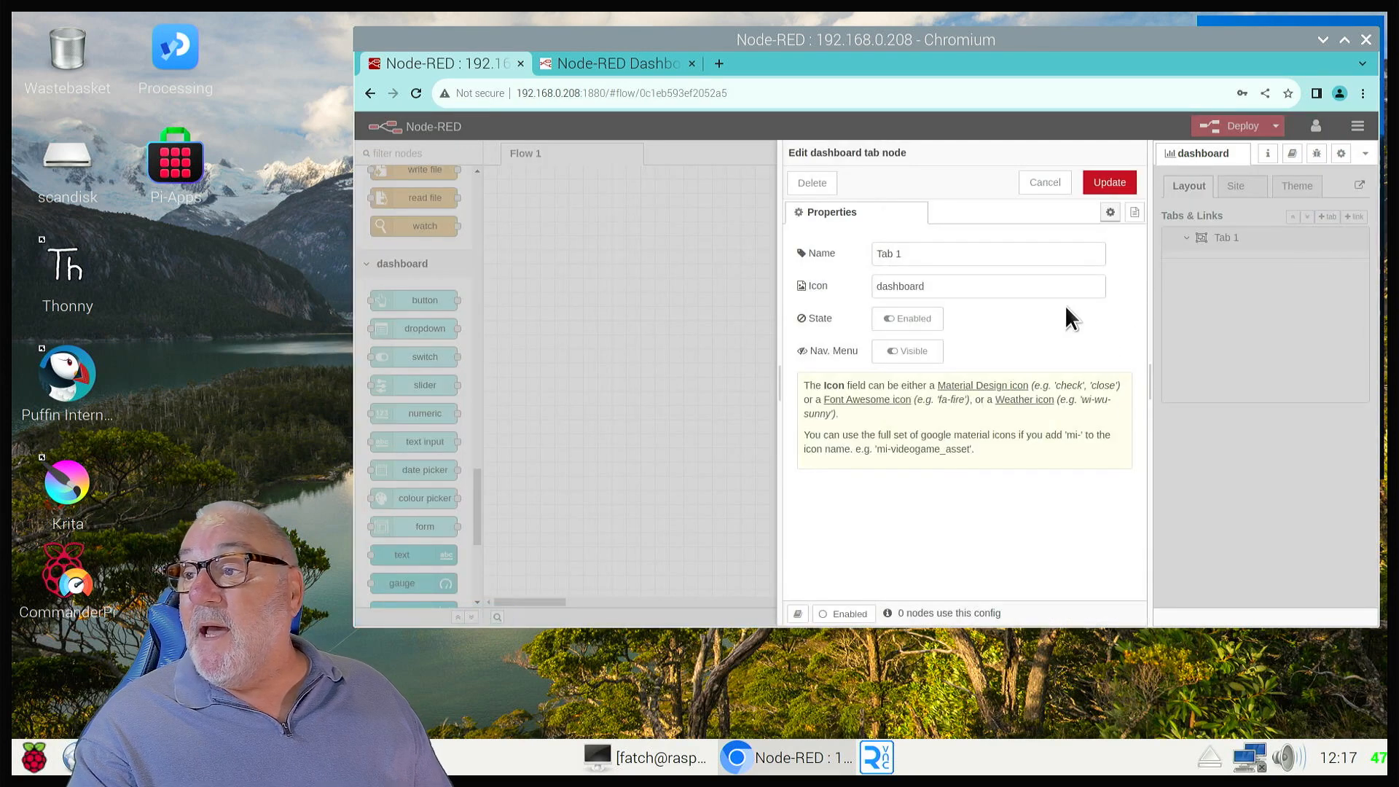
{"action": "left_click", "coordinate": [908, 254]}
{"action": "key", "text": "BackSpace"}
{"action": "left_click_drag", "start_coordinate": [899, 253], "coordinate": [871, 253]}
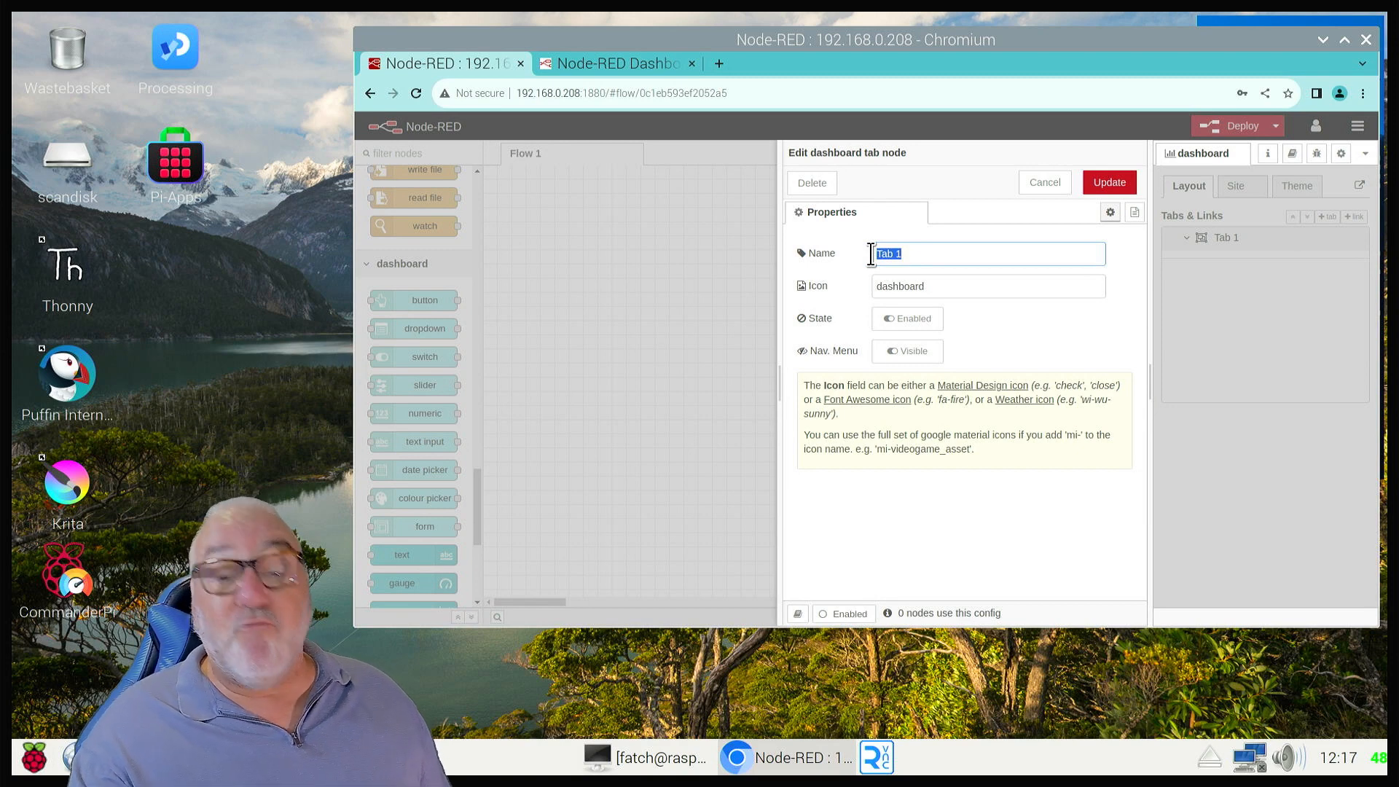
{"action": "type", "text": "Room"}
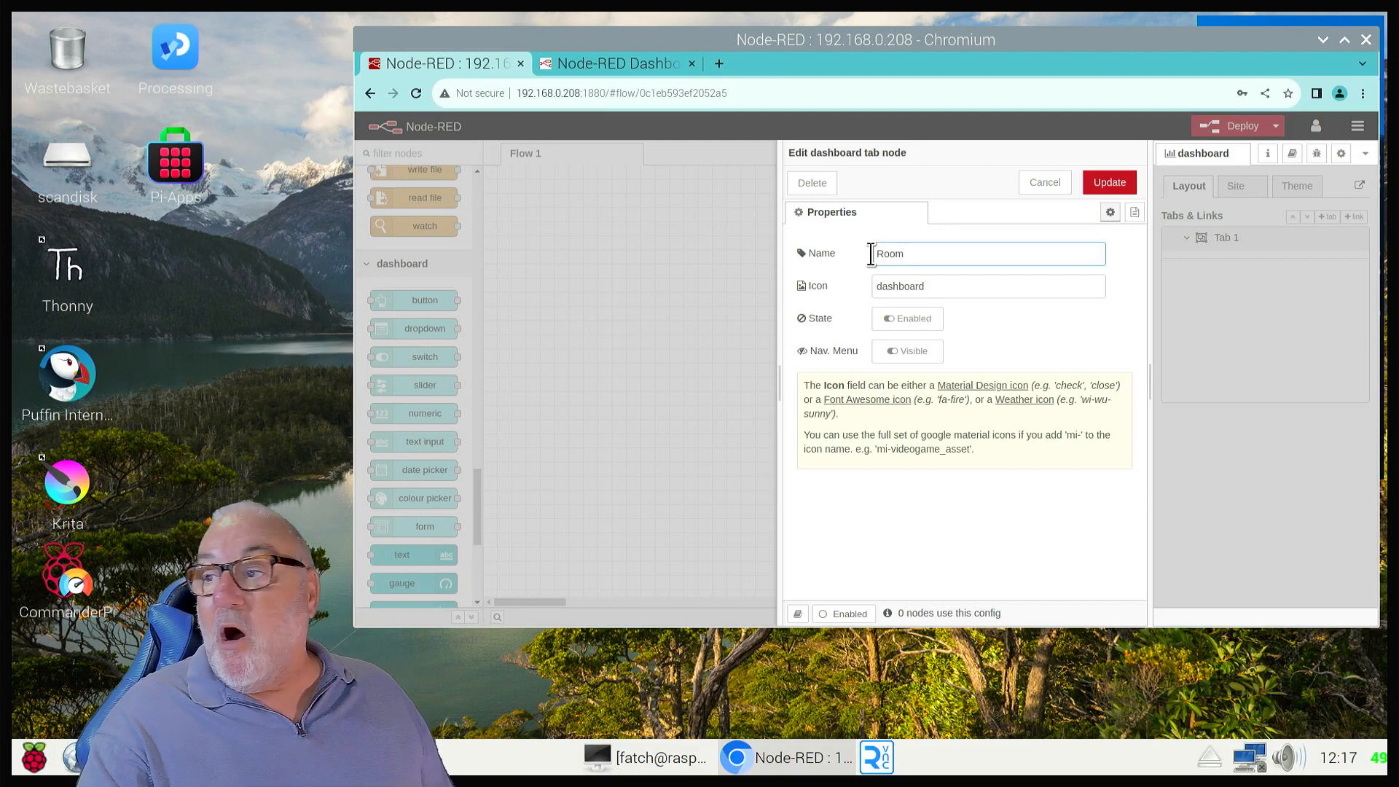
{"action": "left_click_drag", "start_coordinate": [931, 285], "coordinate": [858, 287]}
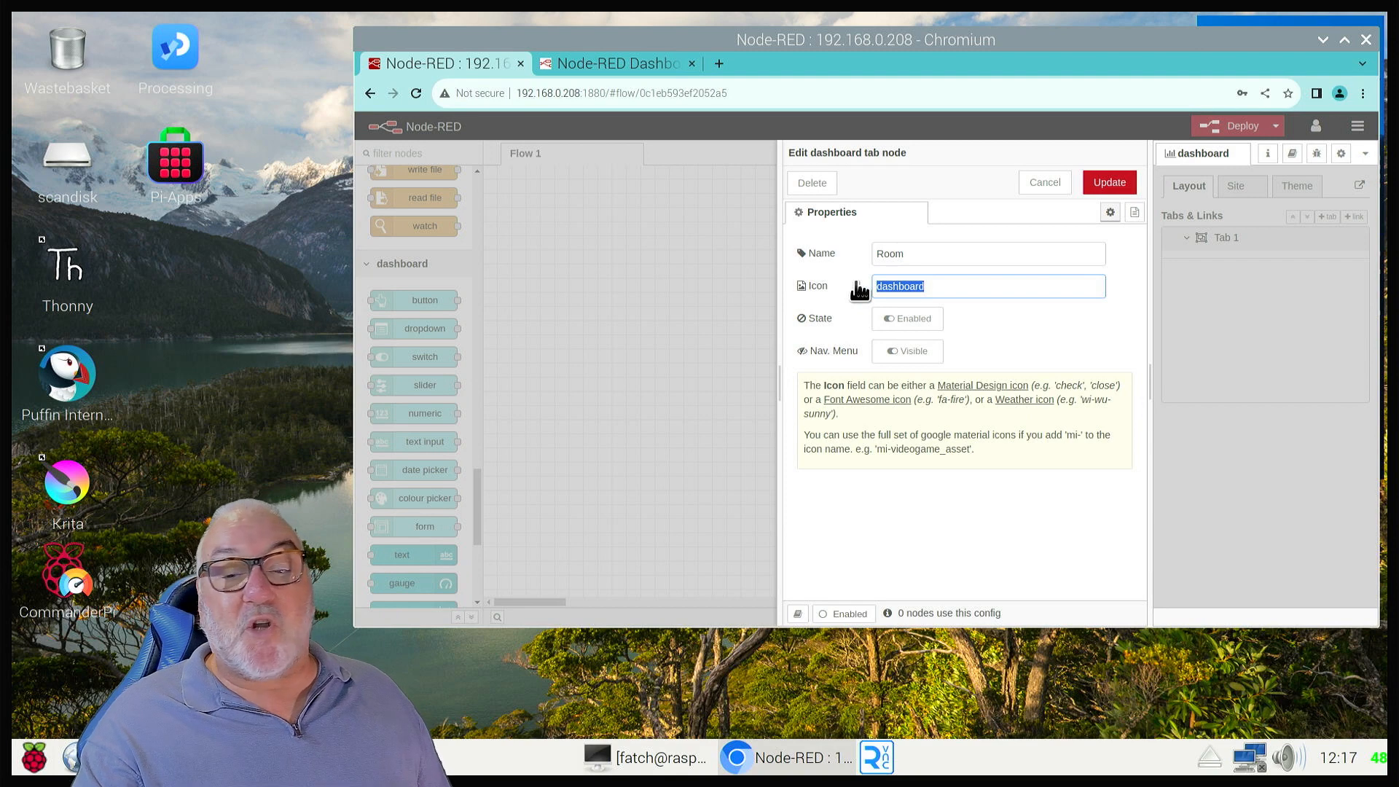
{"action": "type", "text": "tv"}
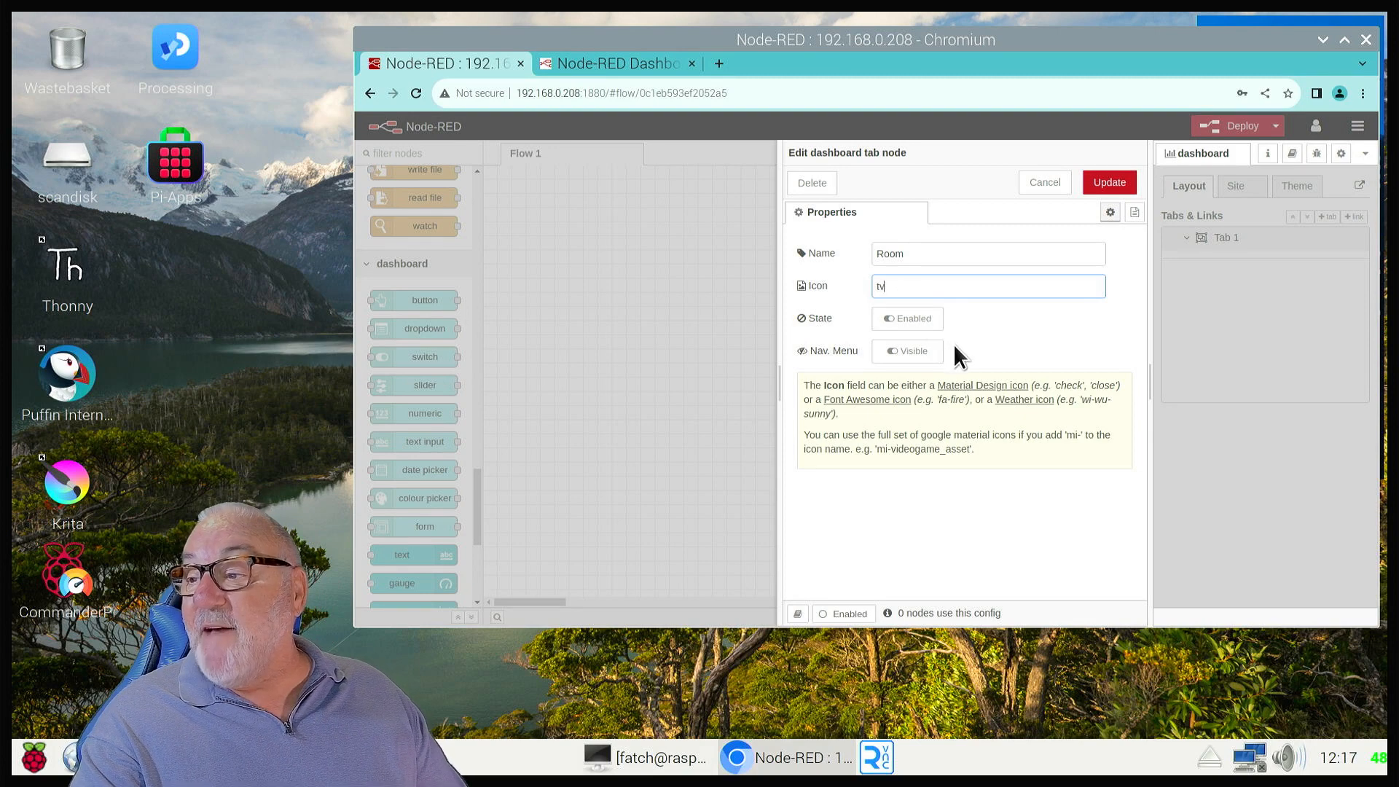
{"action": "left_click", "coordinate": [1111, 186]}
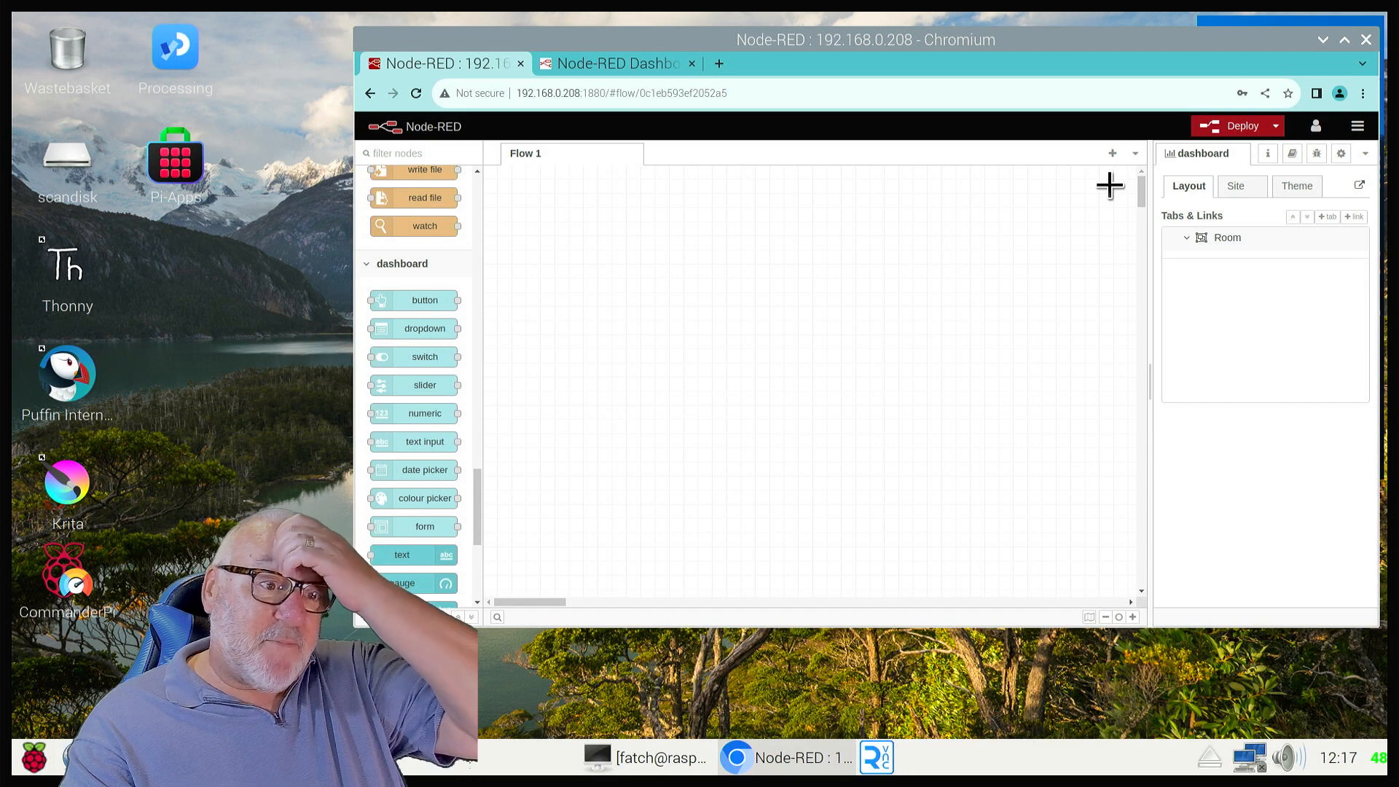
Add a second dashboard tab, name it Garden, set its icon to local_florest, and save it
{"action": "mouse_move", "coordinate": [1298, 255]}
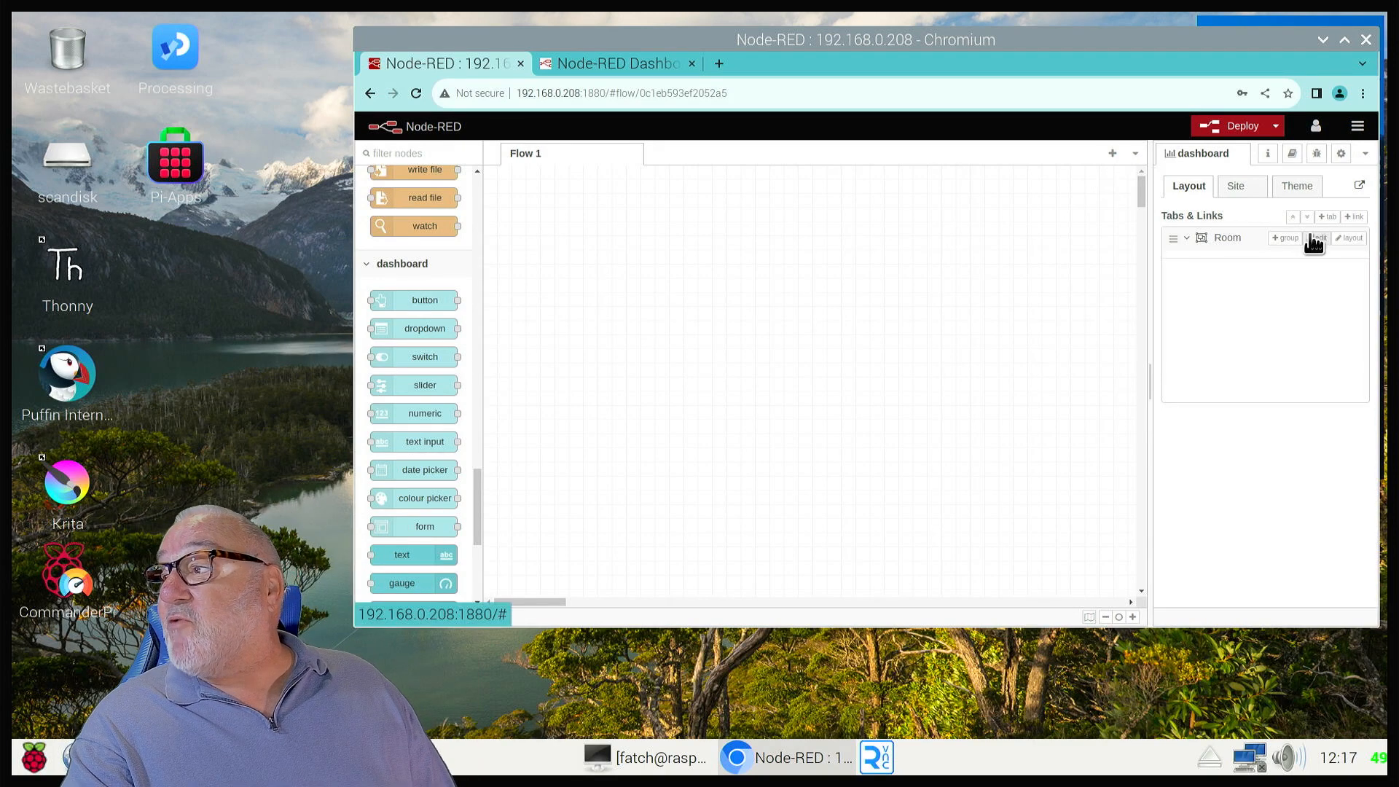
{"action": "left_click", "coordinate": [1324, 217]}
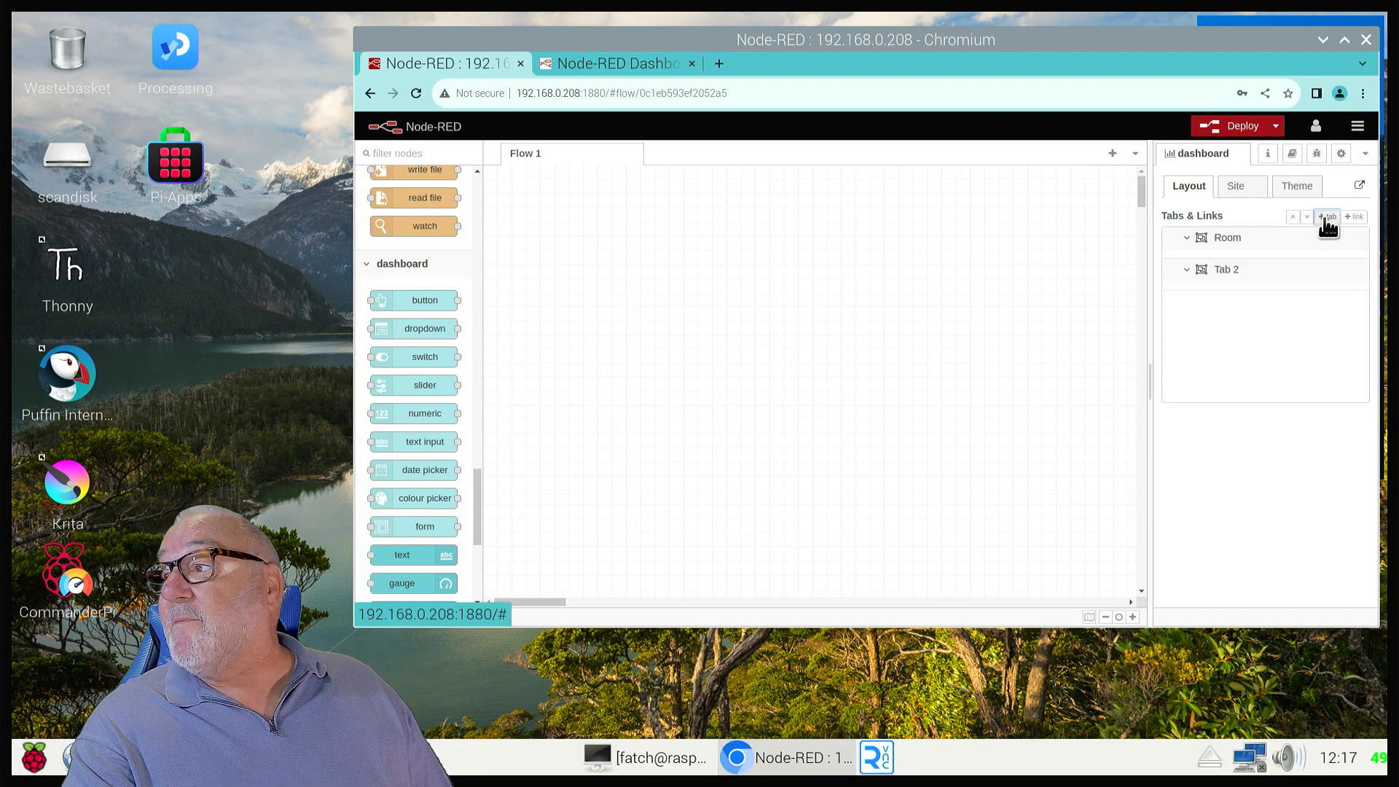
{"action": "mouse_move", "coordinate": [1261, 281]}
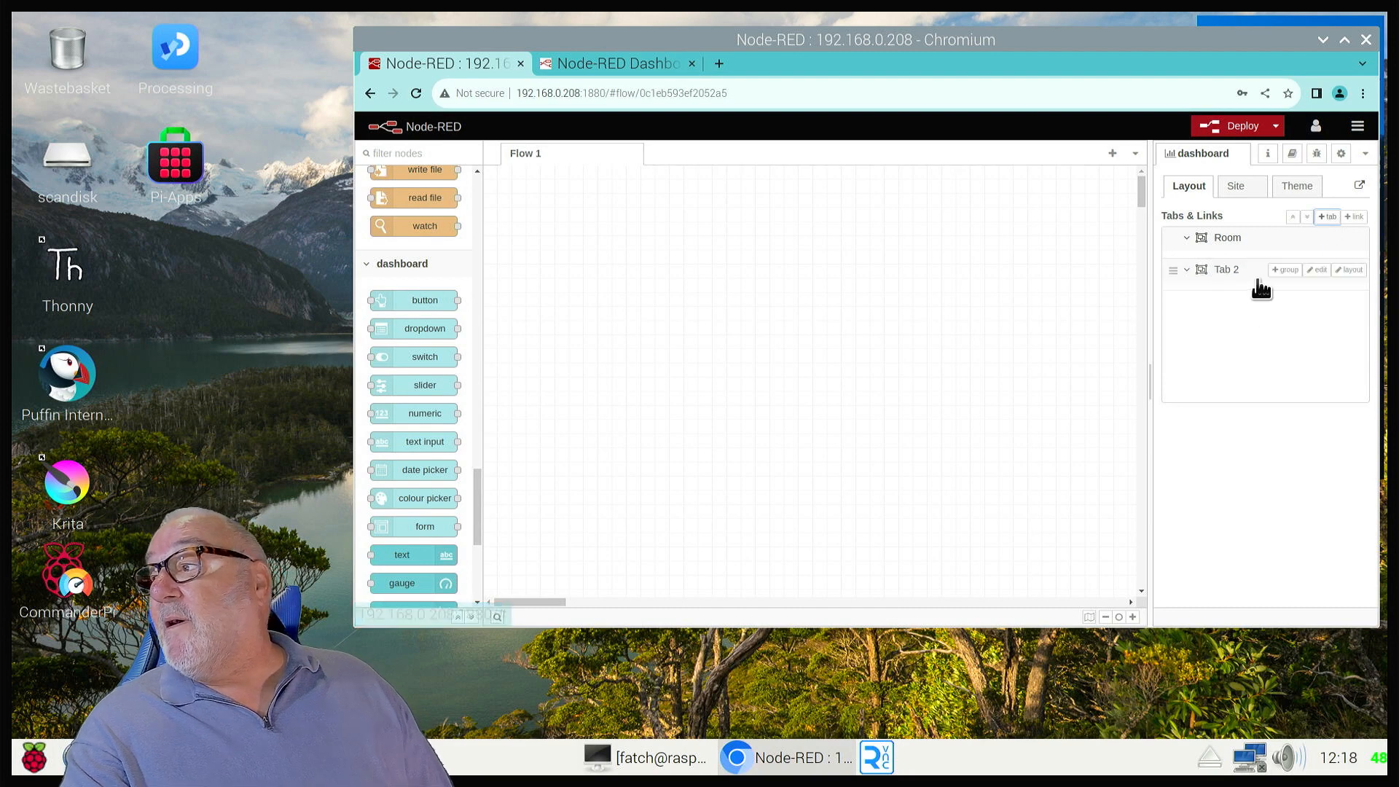
{"action": "left_click", "coordinate": [1317, 270]}
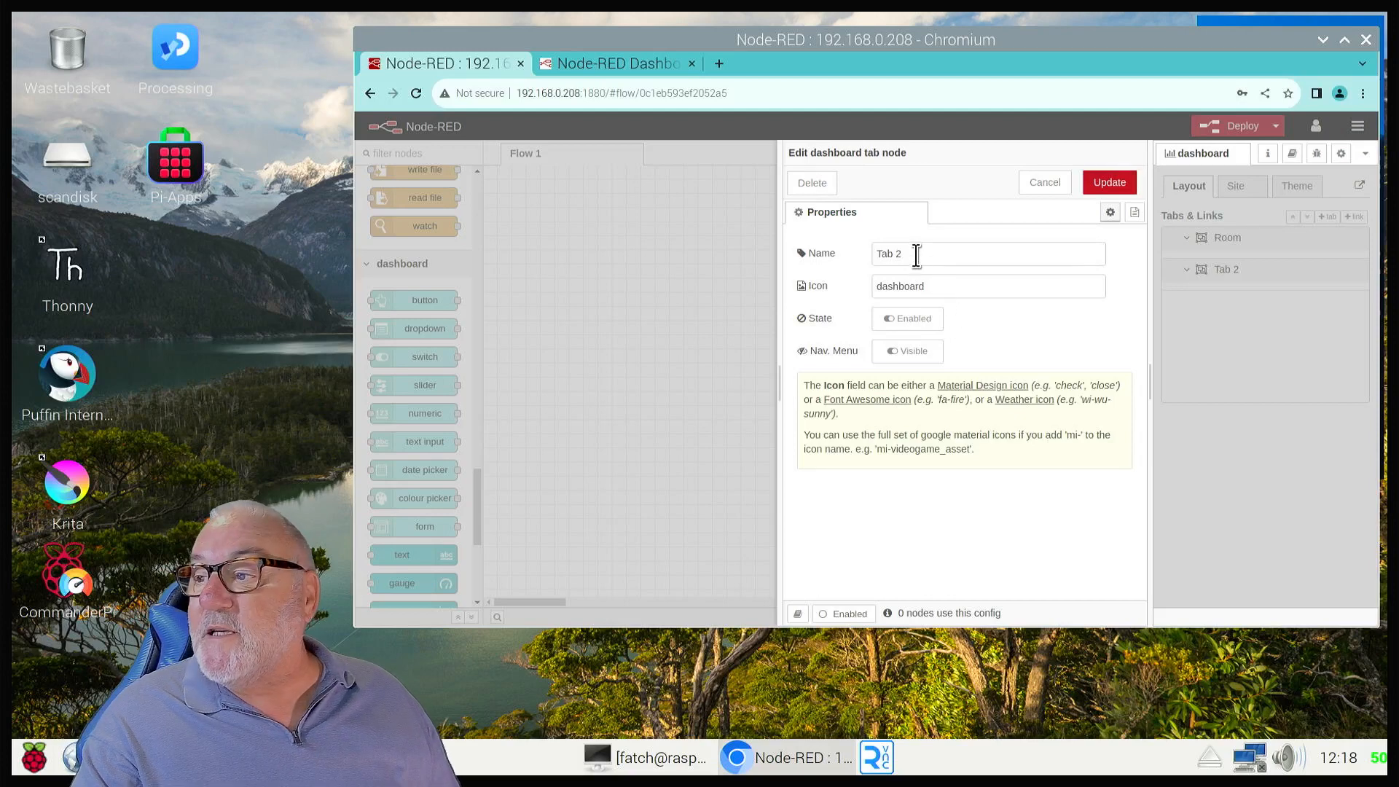
{"action": "left_click_drag", "start_coordinate": [912, 255], "coordinate": [869, 253]}
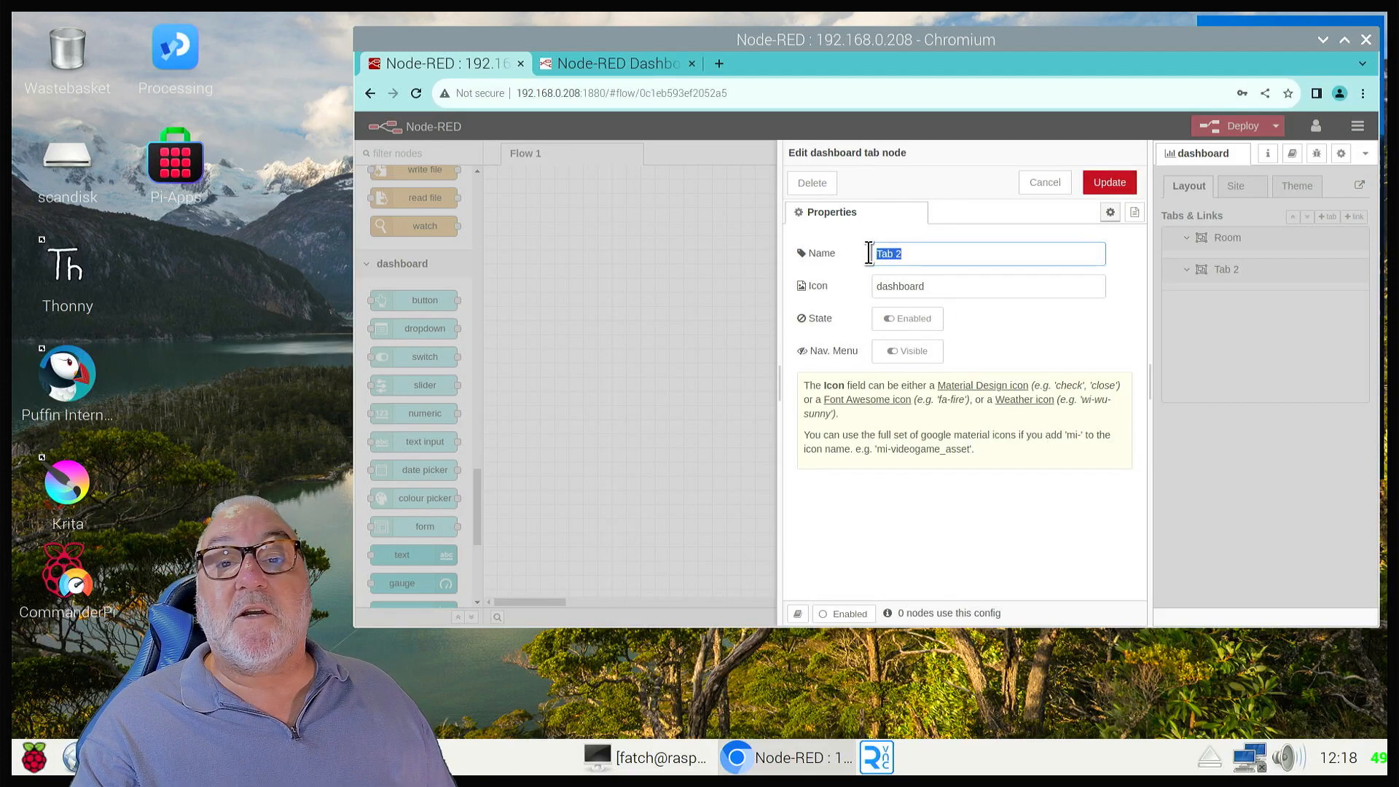
{"action": "type", "text": "G"}
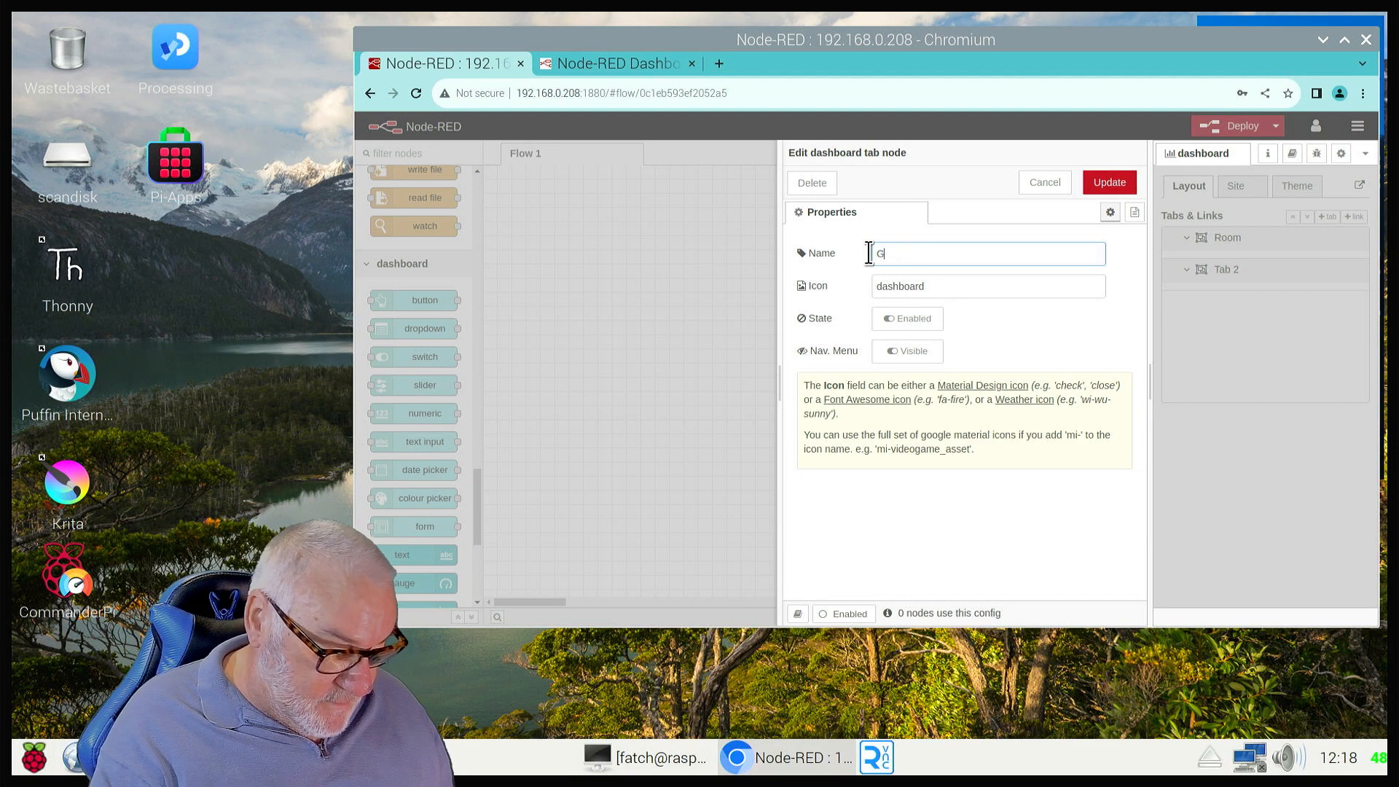
{"action": "type", "text": "arden"}
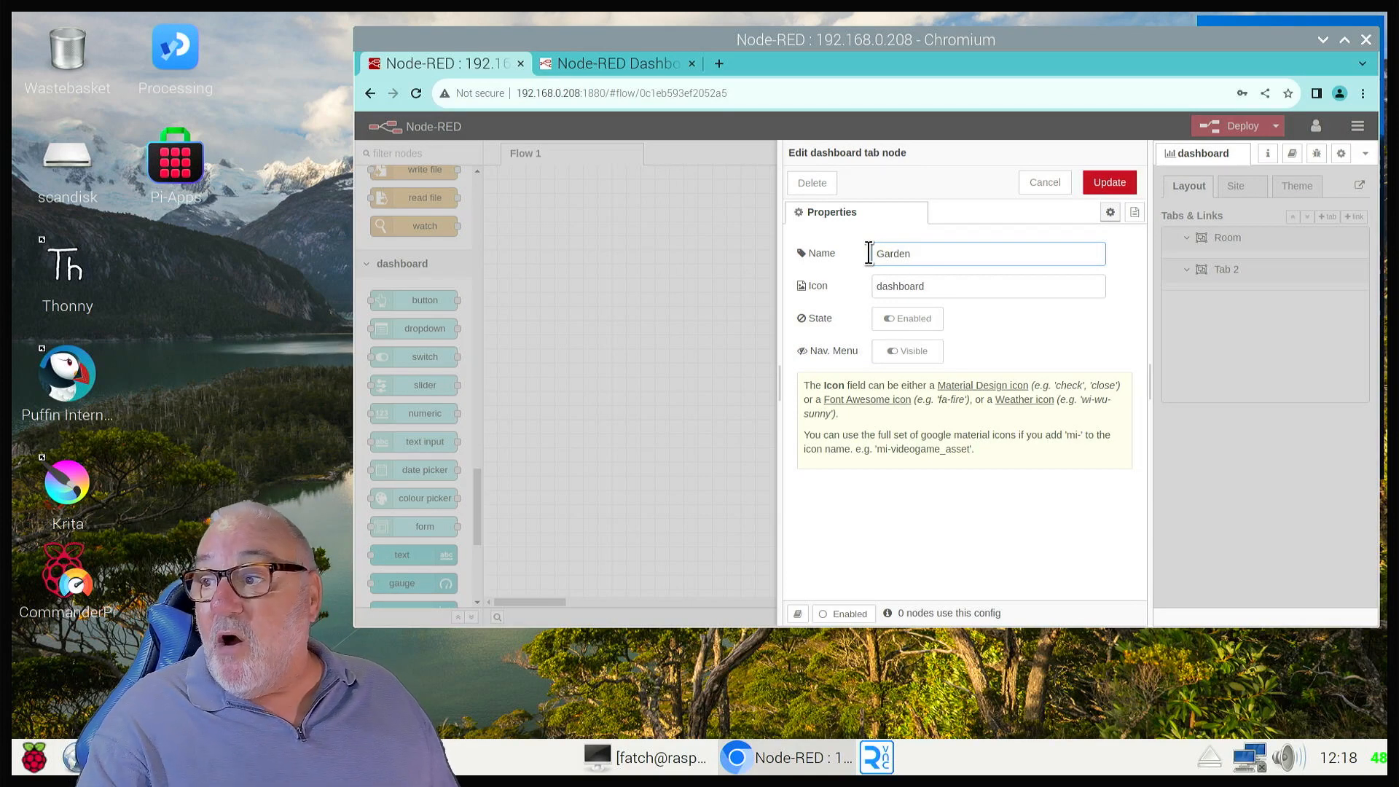
{"action": "left_click_drag", "start_coordinate": [933, 284], "coordinate": [874, 279]}
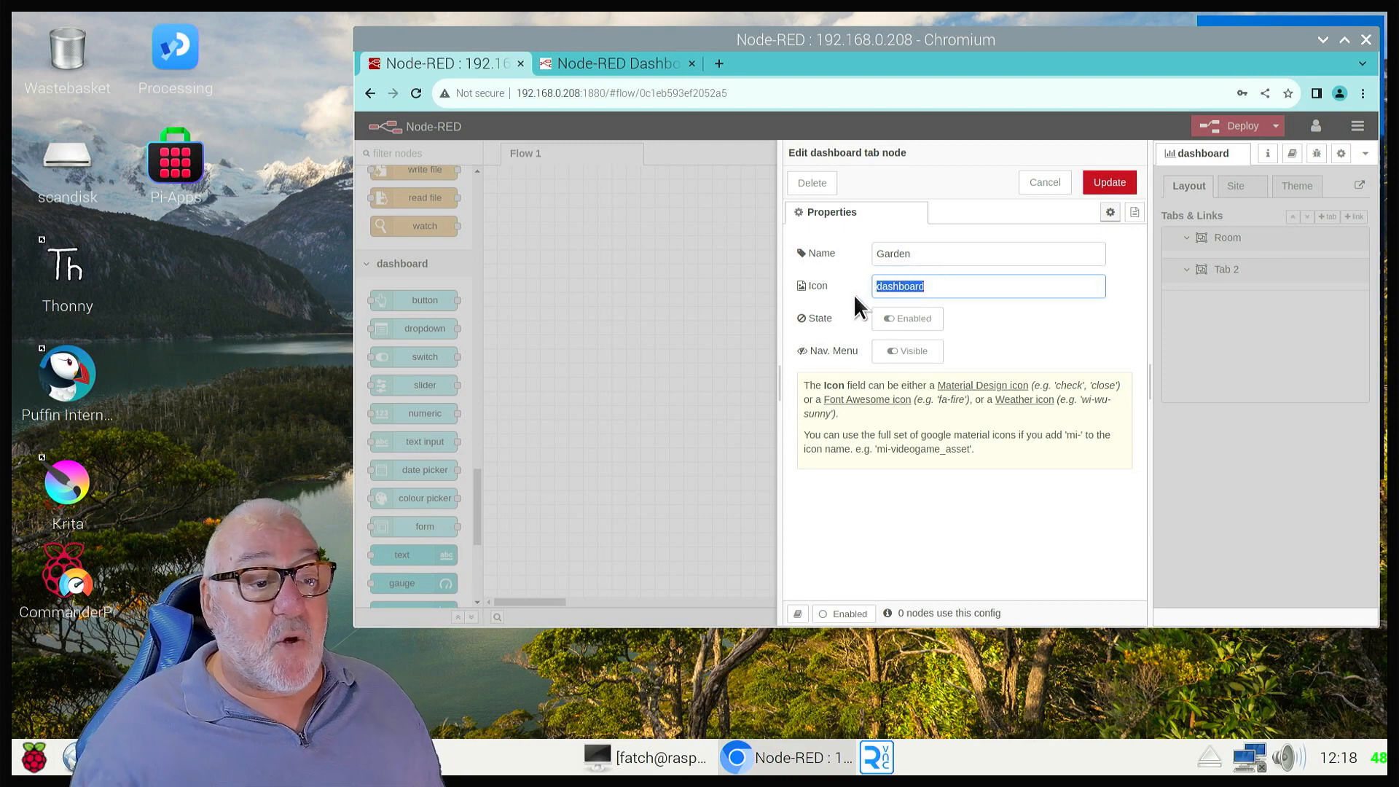
{"action": "type", "text": "local"}
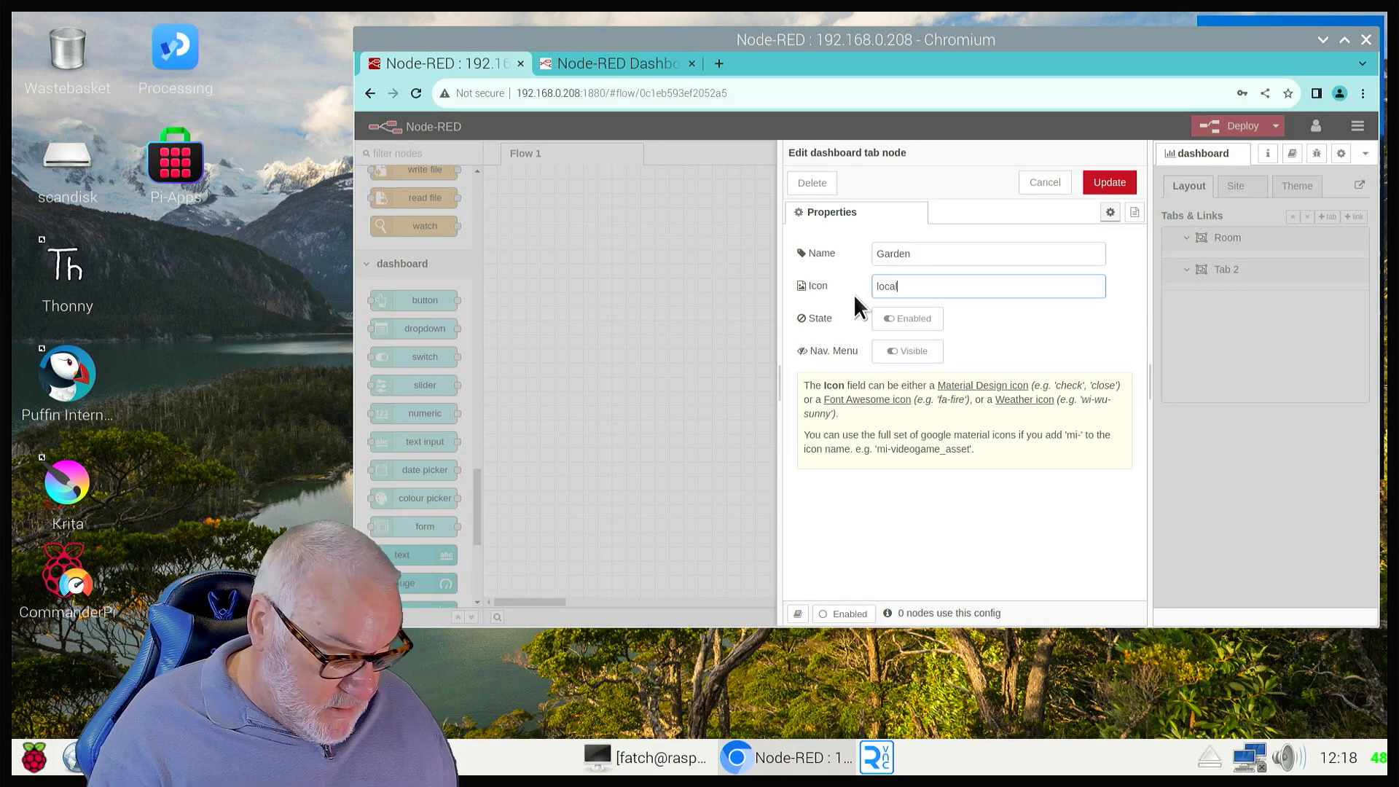
{"action": "type", "text": "_f"}
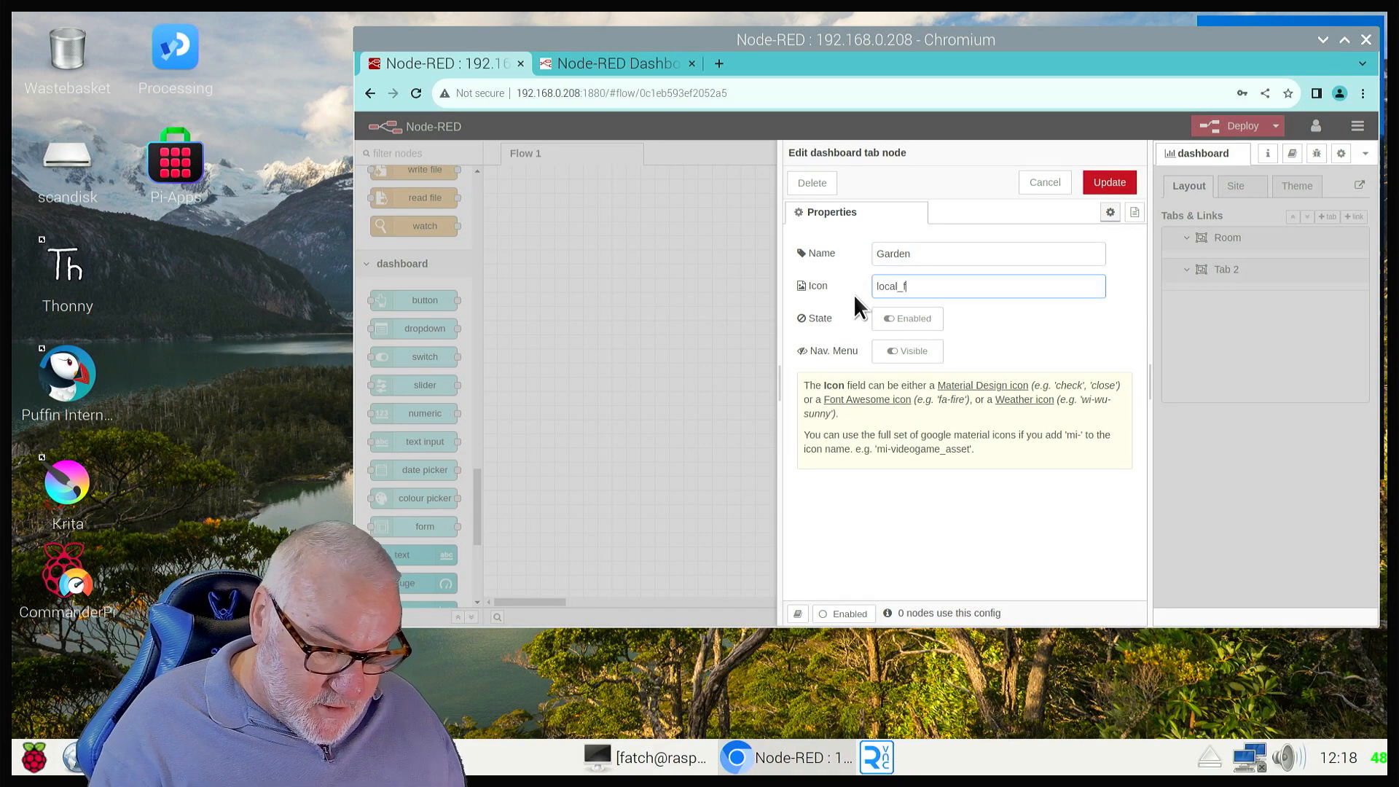
{"action": "type", "text": "lorest"}
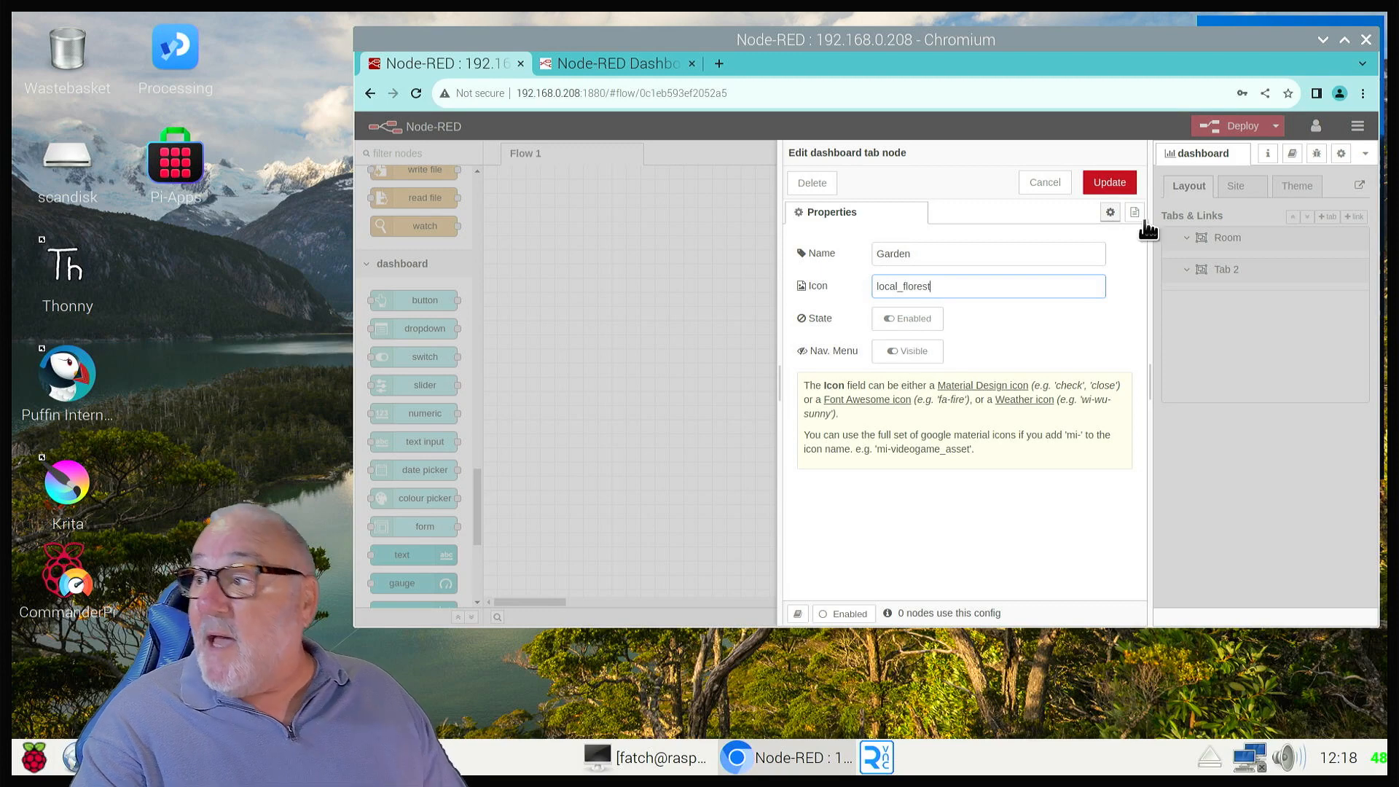
{"action": "left_click", "coordinate": [1109, 183]}
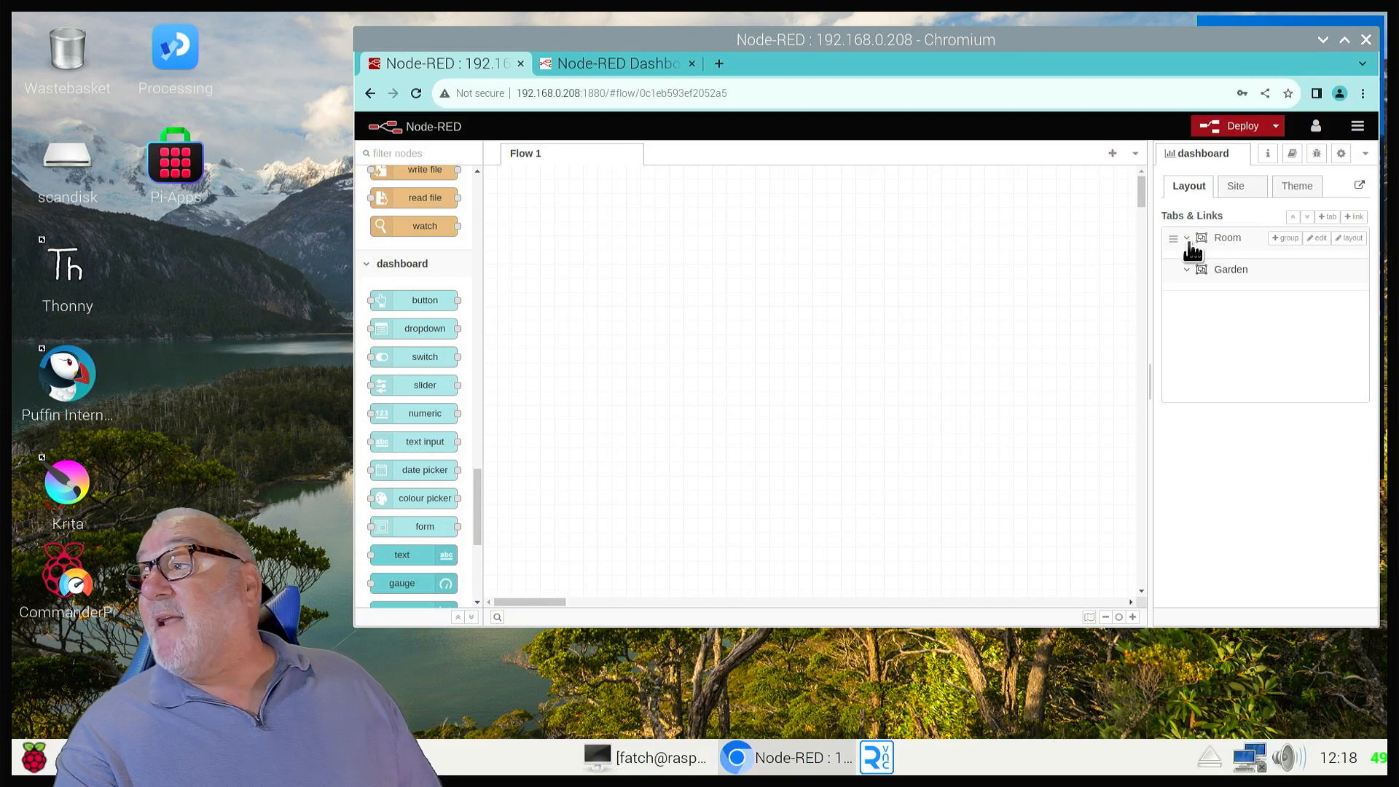
Add two groups to the Room tab and one group to the Garden tab
{"action": "left_click", "coordinate": [1286, 240]}
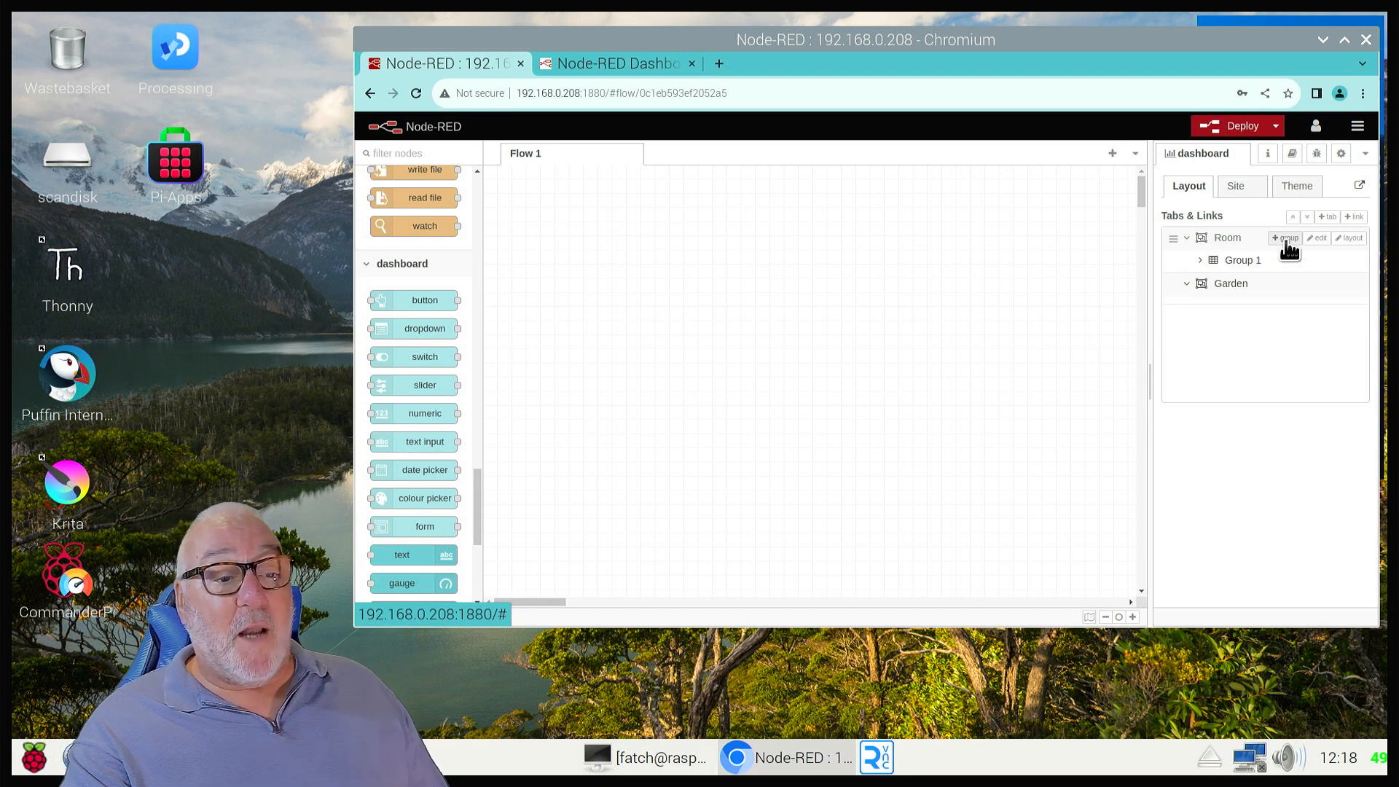
{"action": "left_click", "coordinate": [1286, 240]}
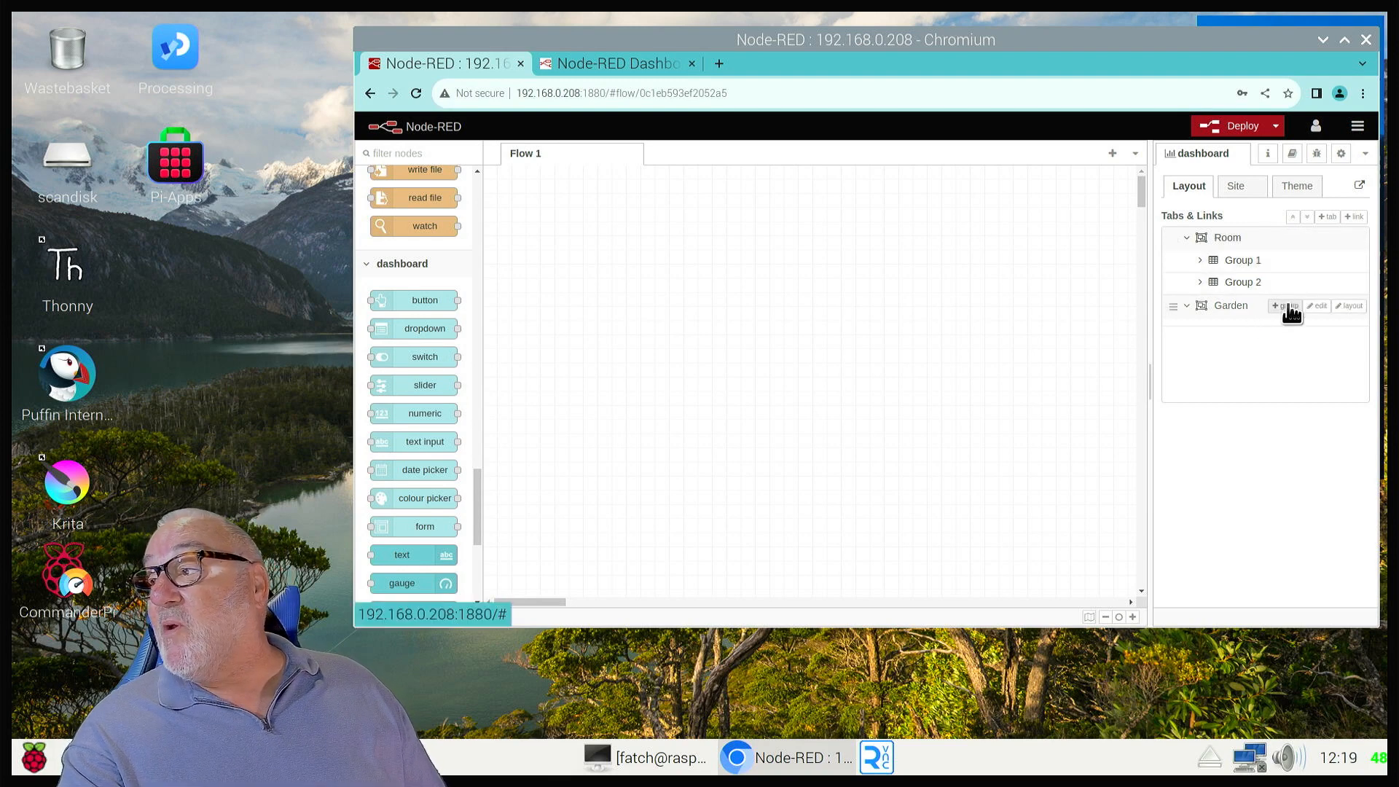
{"action": "left_click", "coordinate": [1287, 307]}
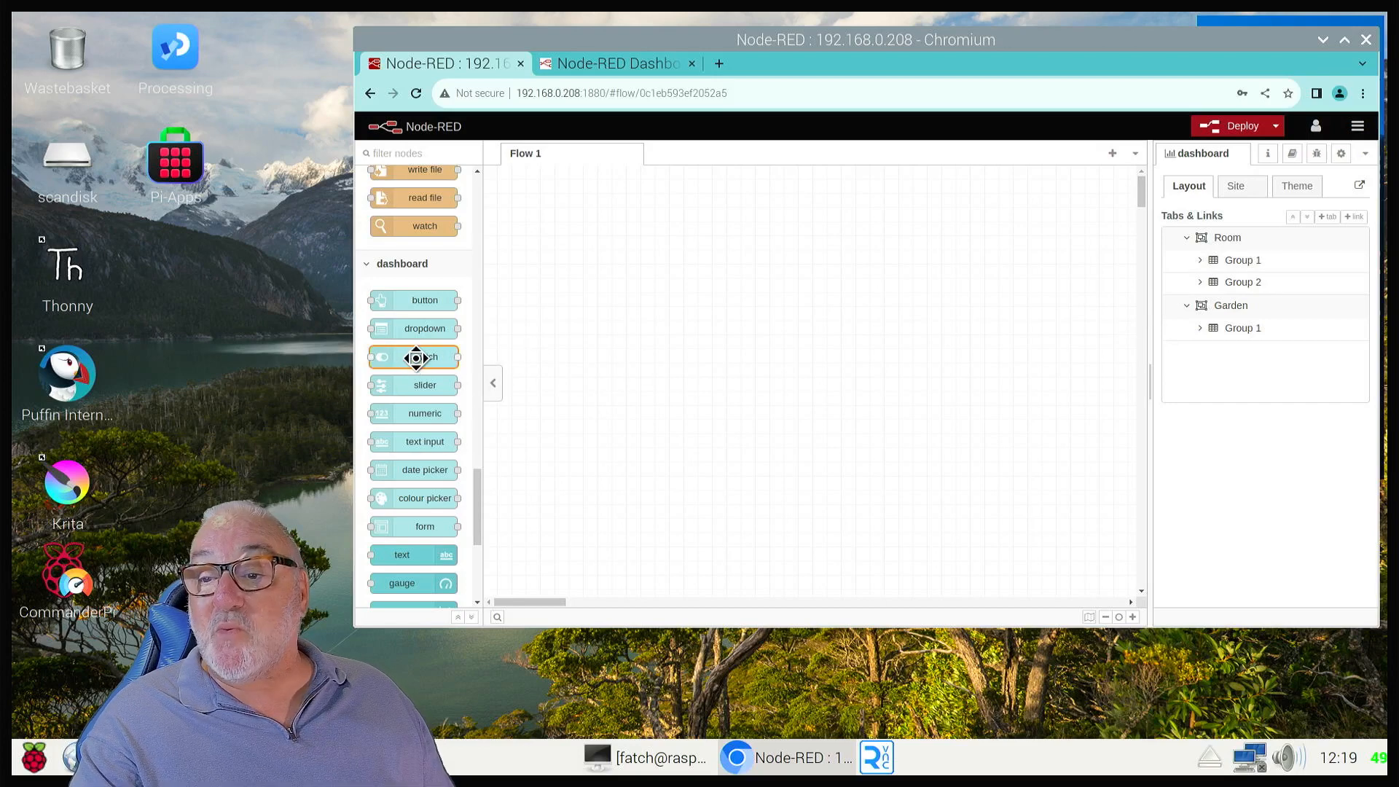
Place dashboard switch, slider, colour picker and gauge nodes one below another in Flow 1
{"action": "mouse_move", "coordinate": [416, 357]}
{"action": "left_click_drag", "start_coordinate": [418, 356], "coordinate": [777, 269]}
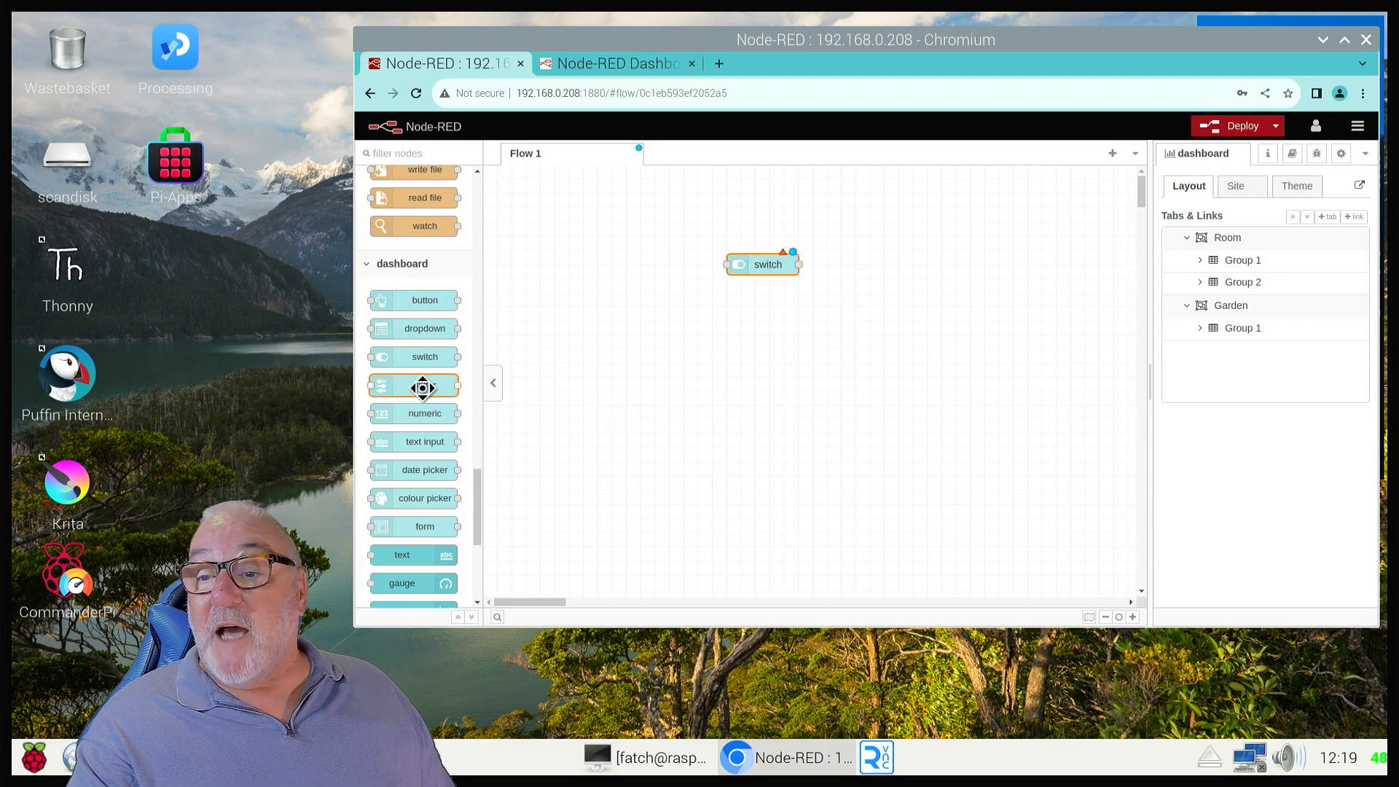
{"action": "left_click_drag", "start_coordinate": [422, 388], "coordinate": [796, 322]}
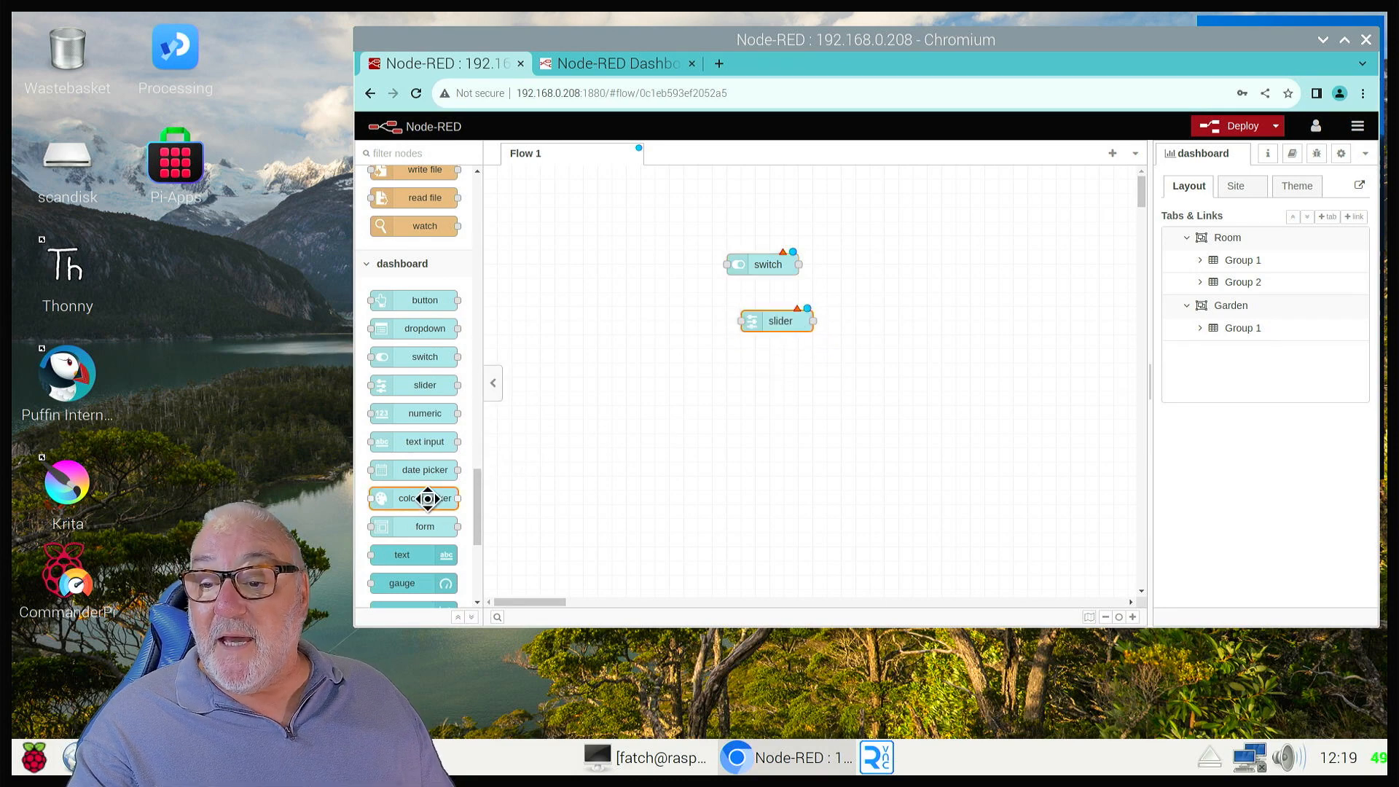
{"action": "left_click_drag", "start_coordinate": [428, 498], "coordinate": [820, 373]}
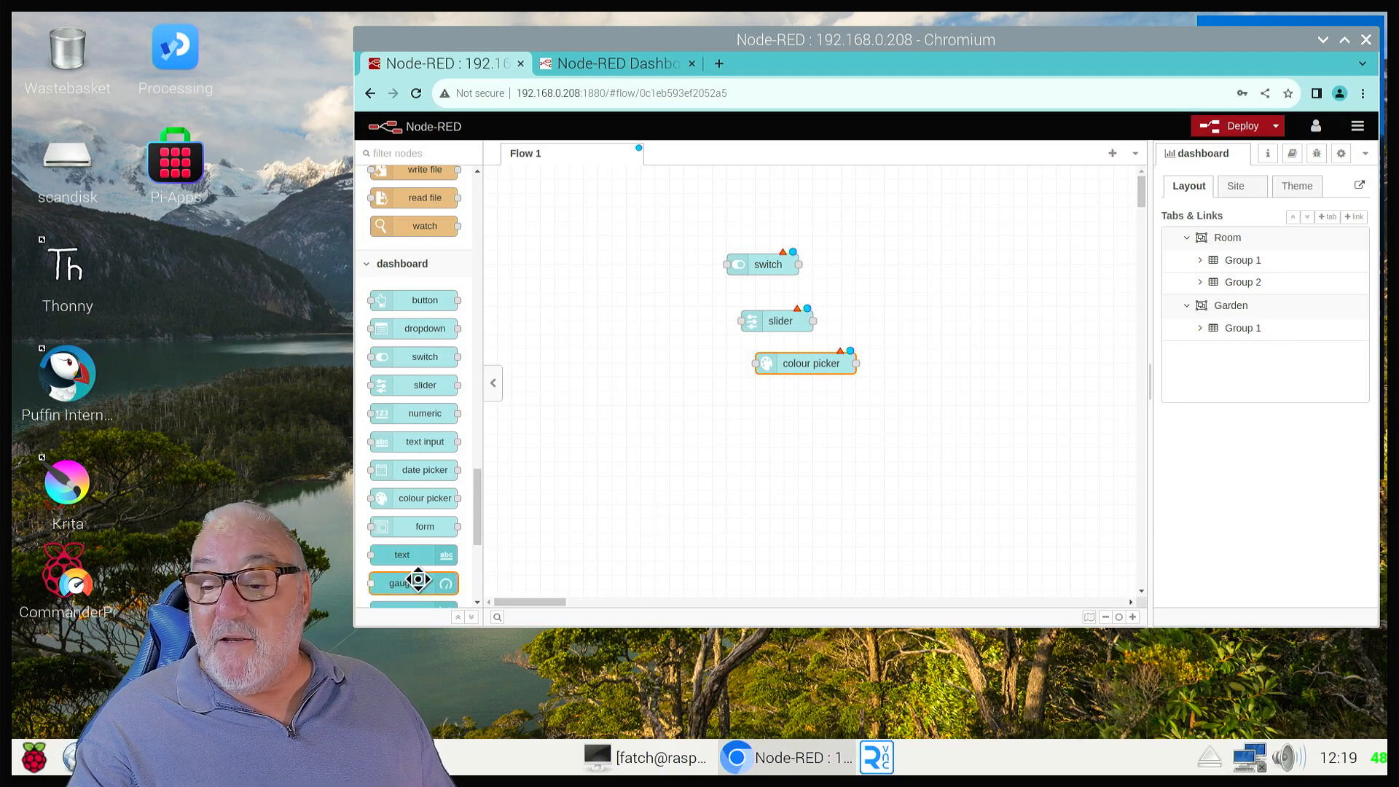
{"action": "mouse_move", "coordinate": [414, 585]}
{"action": "left_click_drag", "start_coordinate": [414, 585], "coordinate": [824, 409]}
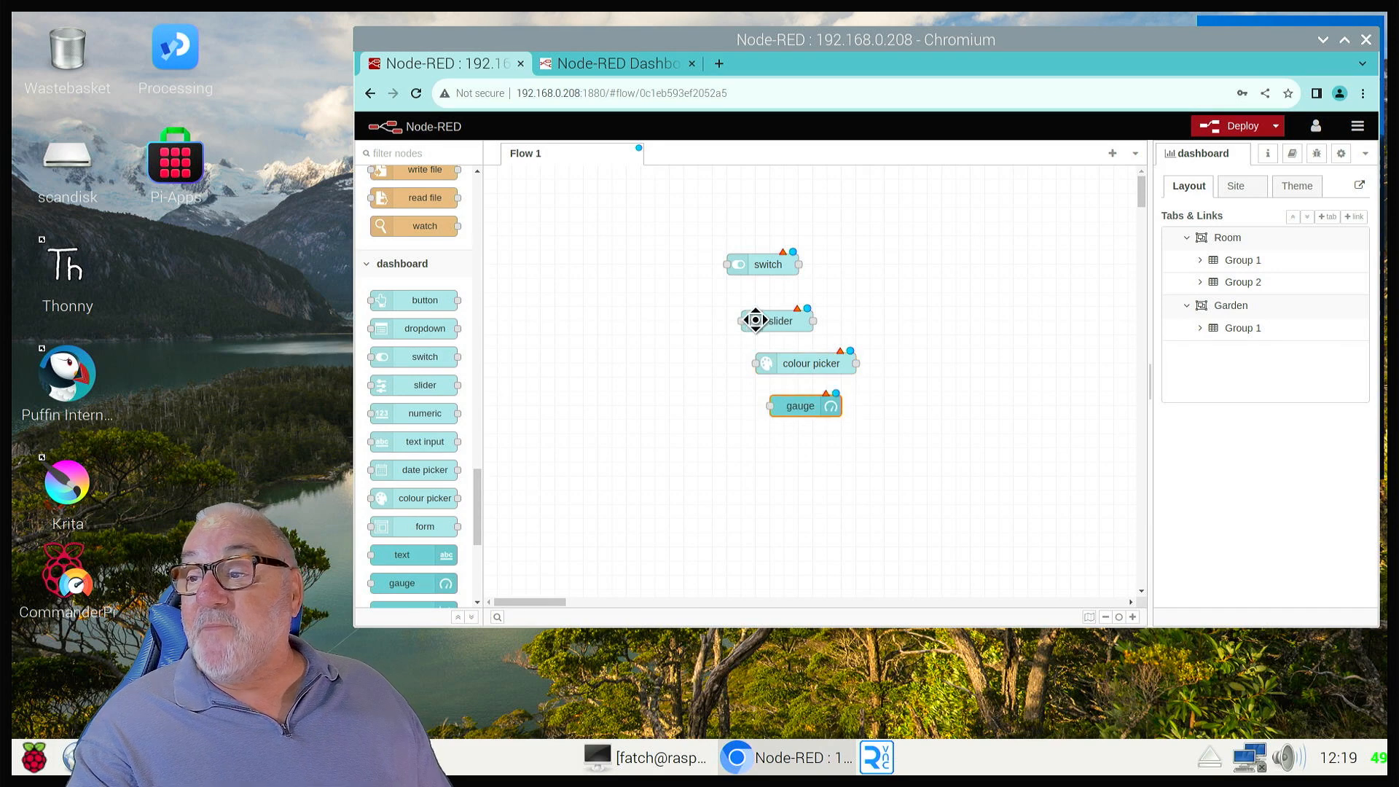
Align the slider, colour picker and gauge nodes in a column beneath the switch node
{"action": "left_click_drag", "start_coordinate": [774, 319], "coordinate": [758, 318]}
{"action": "left_click_drag", "start_coordinate": [799, 362], "coordinate": [777, 362]}
{"action": "left_click_drag", "start_coordinate": [812, 405], "coordinate": [770, 410]}
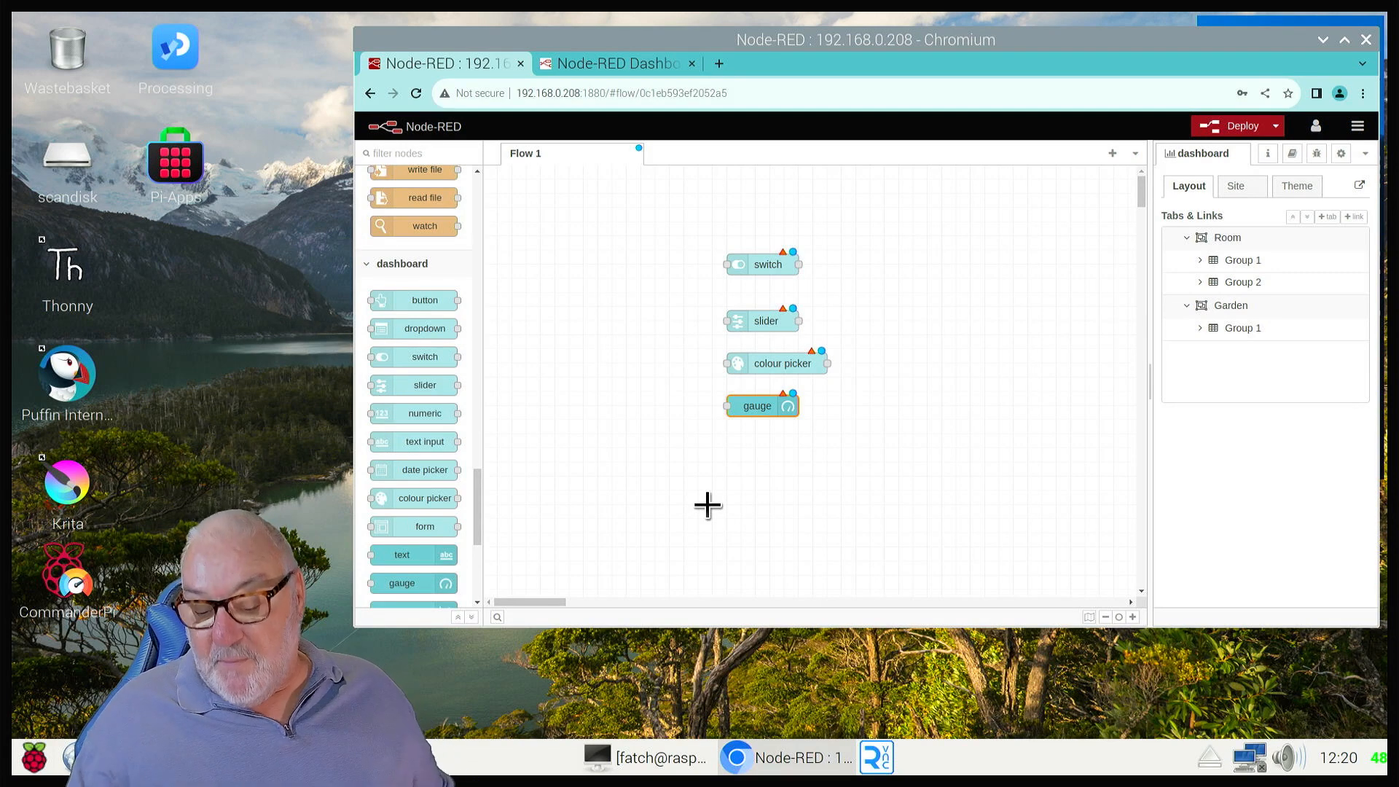
Assign the switch node to [Room] Group 1, keeping its default true and false payloads, and save it
{"action": "left_click", "coordinate": [769, 266]}
{"action": "double_click", "coordinate": [768, 266]}
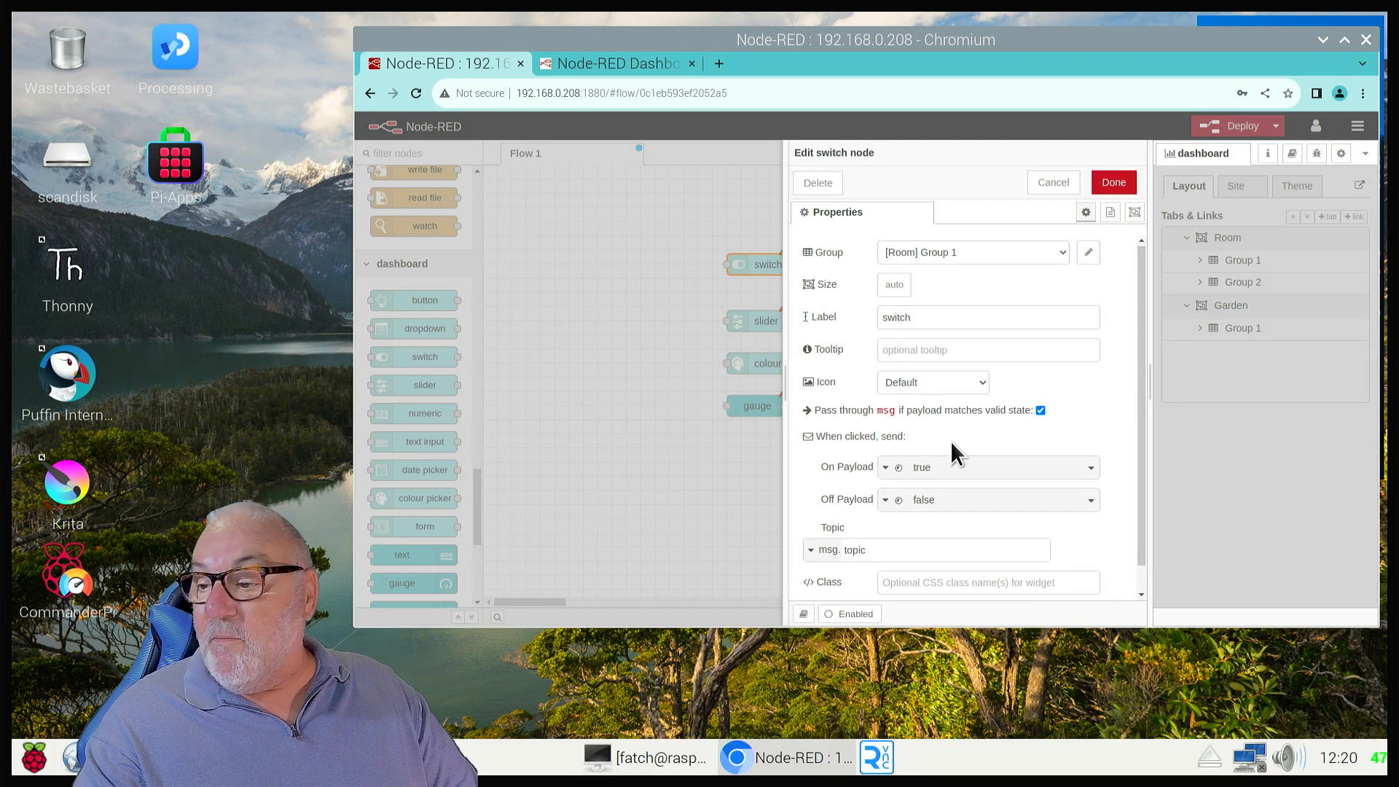
{"action": "scroll", "coordinate": [950, 439], "scroll_direction": "down", "scroll_amount": 1}
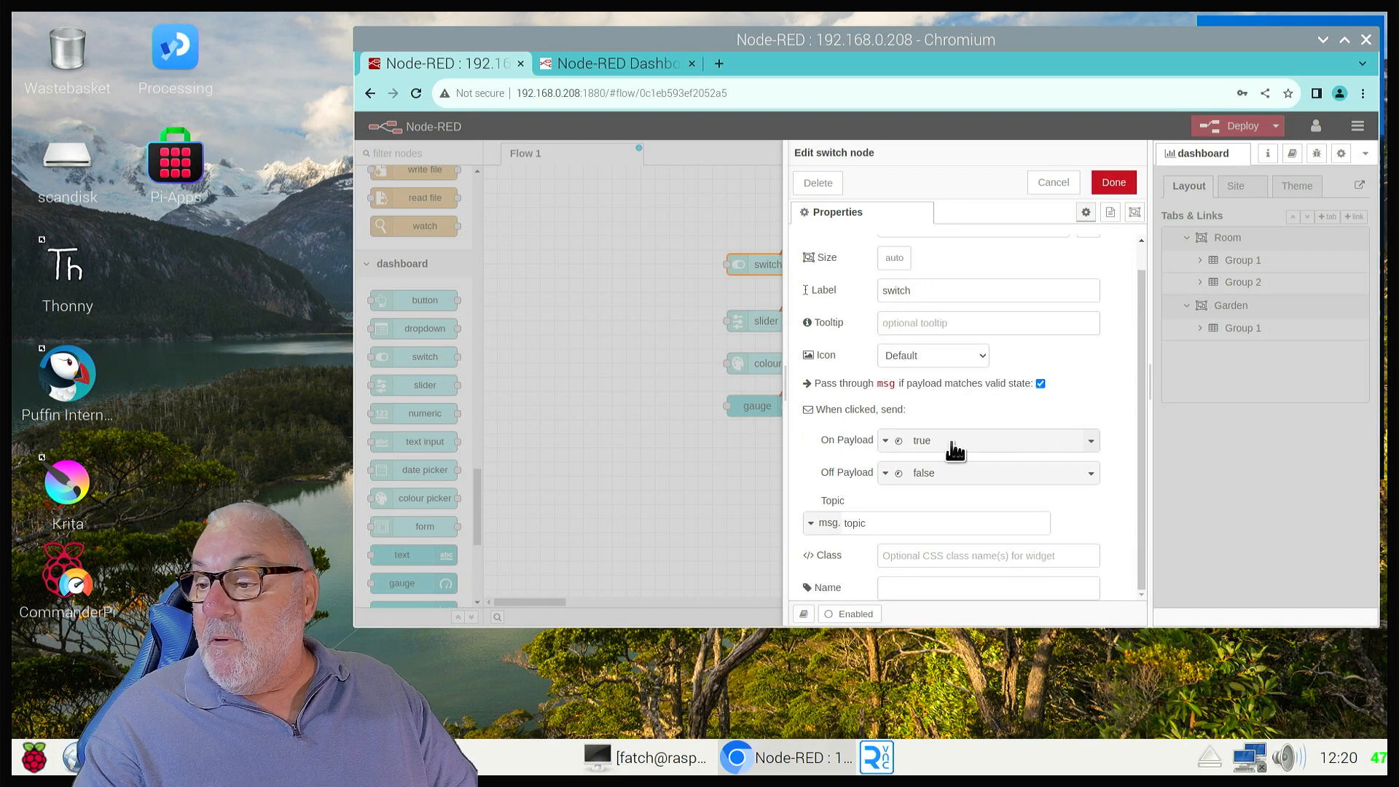
{"action": "left_click", "coordinate": [1115, 190]}
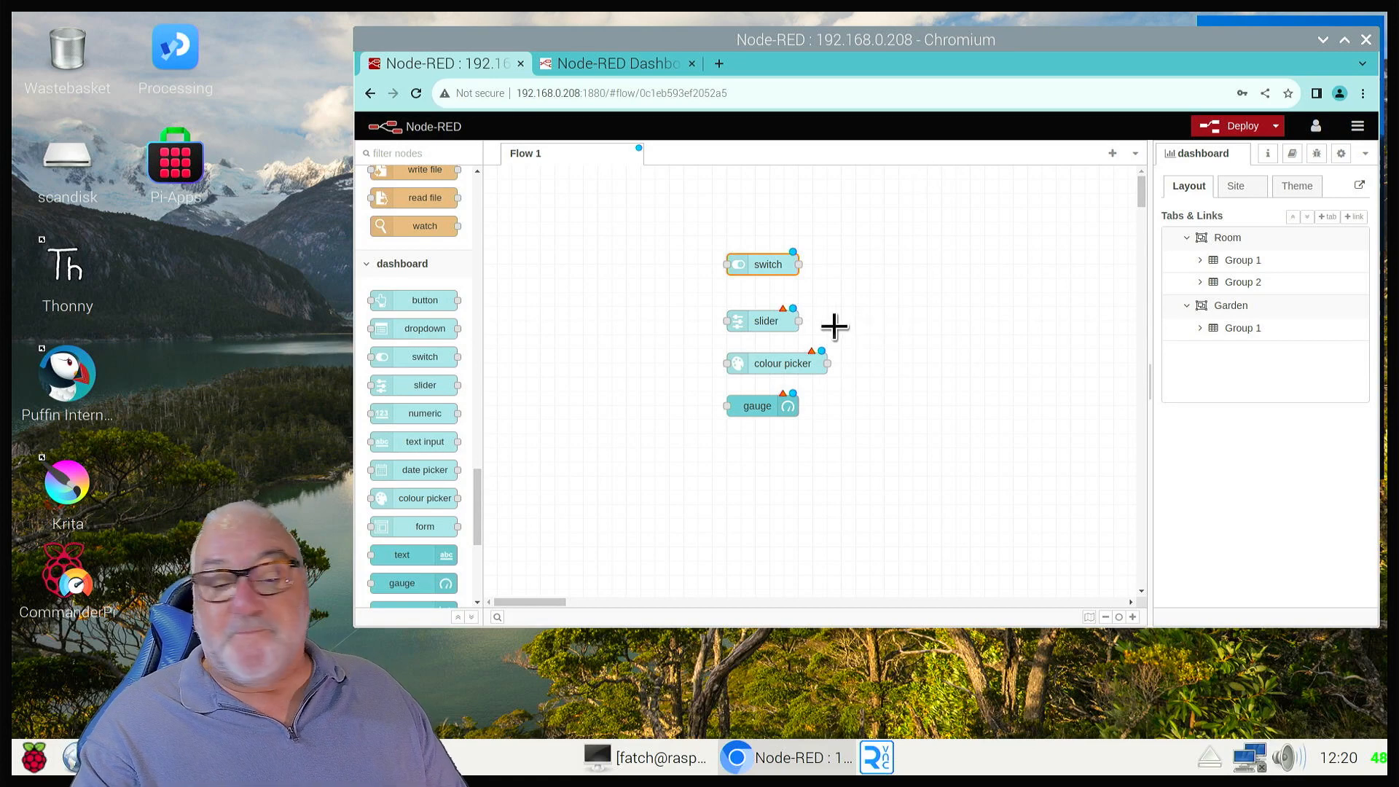
Assign the slider node to [Room] Group 1, keeping its range of 0 to 10 with step 1, and save it
{"action": "double_click", "coordinate": [753, 325]}
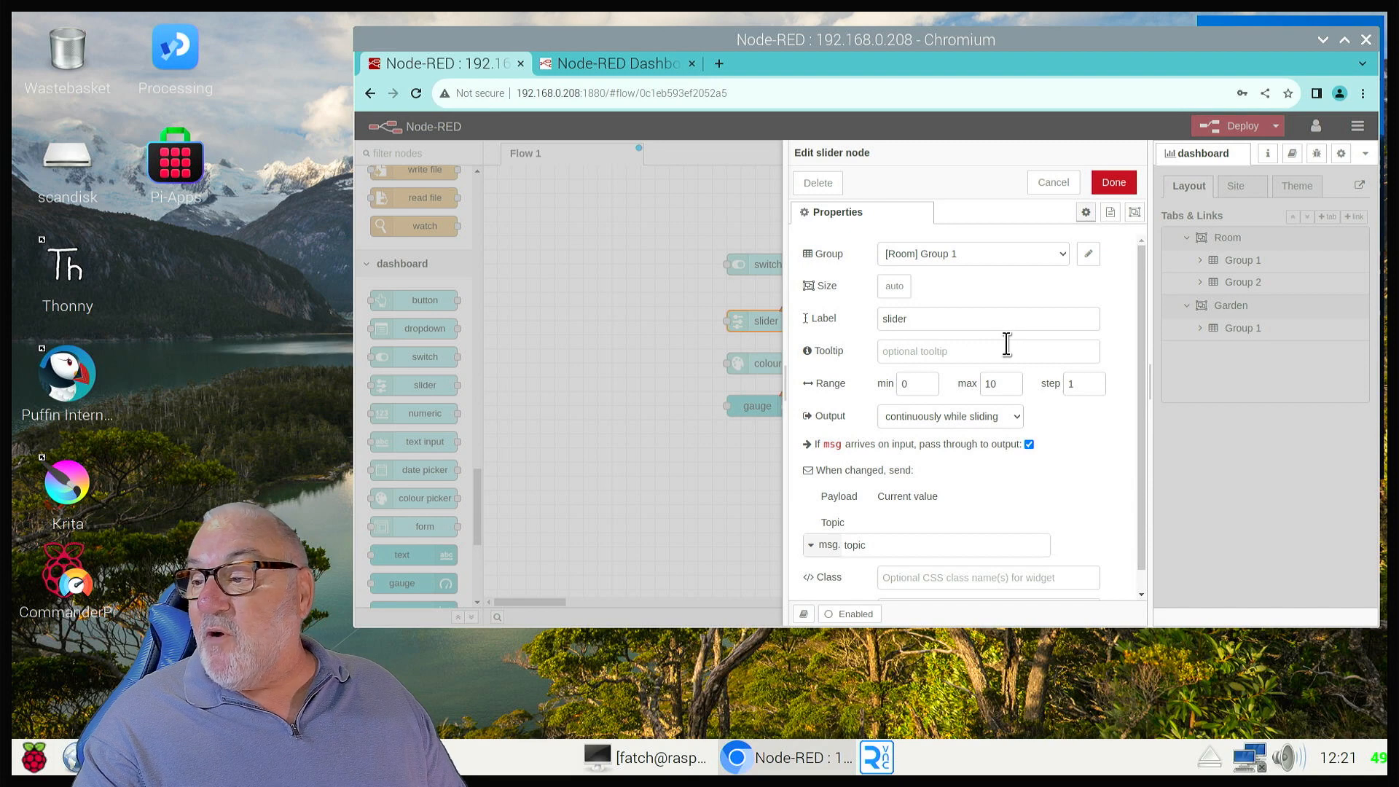
{"action": "scroll", "coordinate": [1005, 343], "scroll_direction": "down", "scroll_amount": 1}
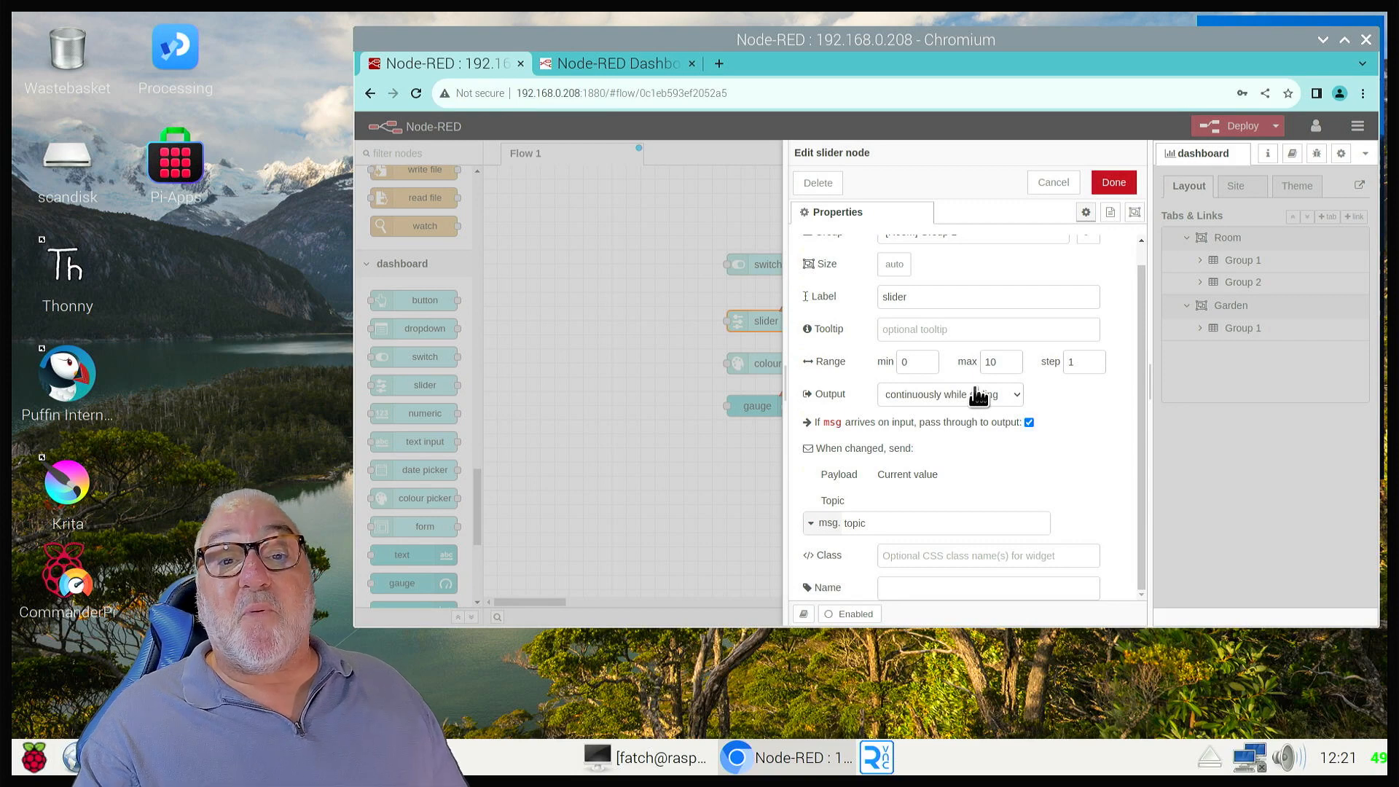
{"action": "scroll", "coordinate": [957, 370], "scroll_direction": "up", "scroll_amount": 1}
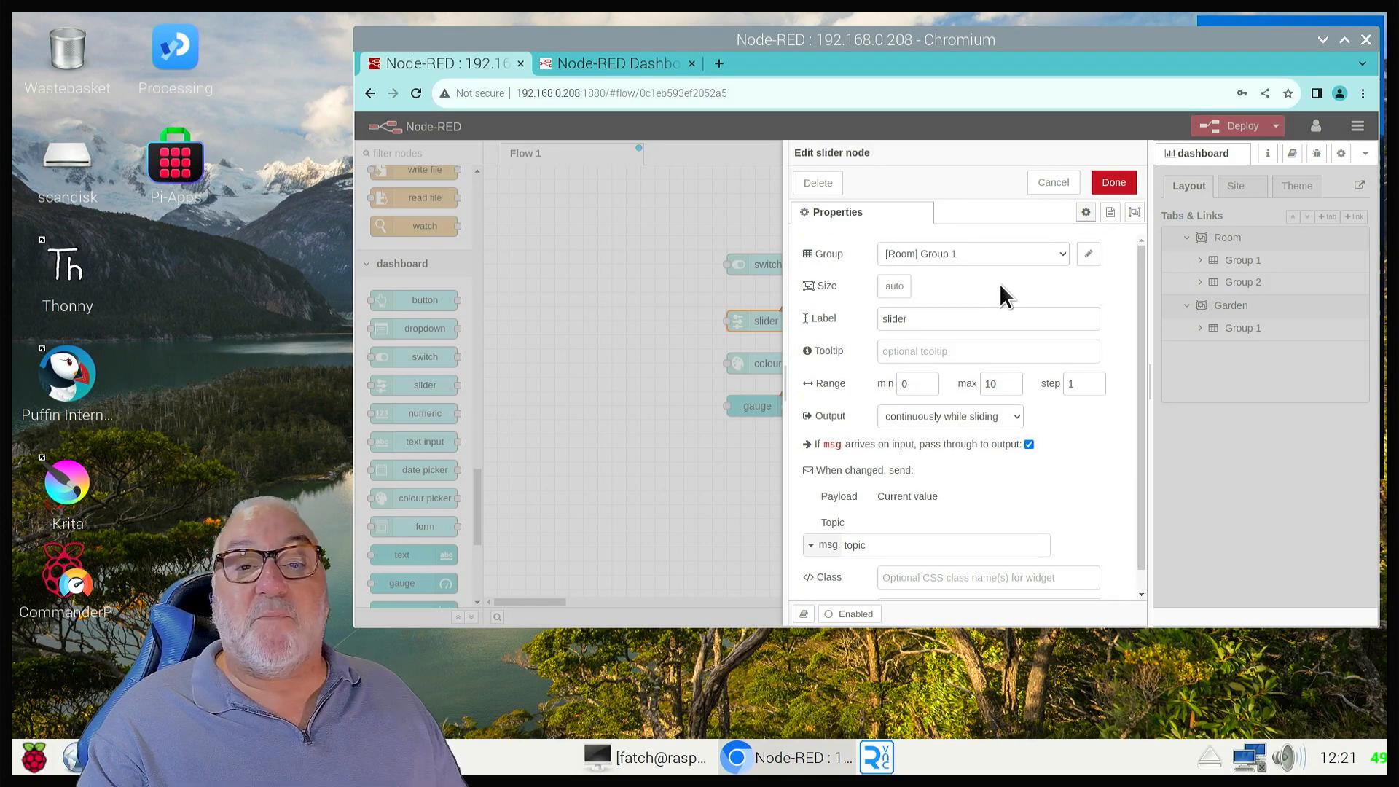
{"action": "left_click", "coordinate": [1113, 184]}
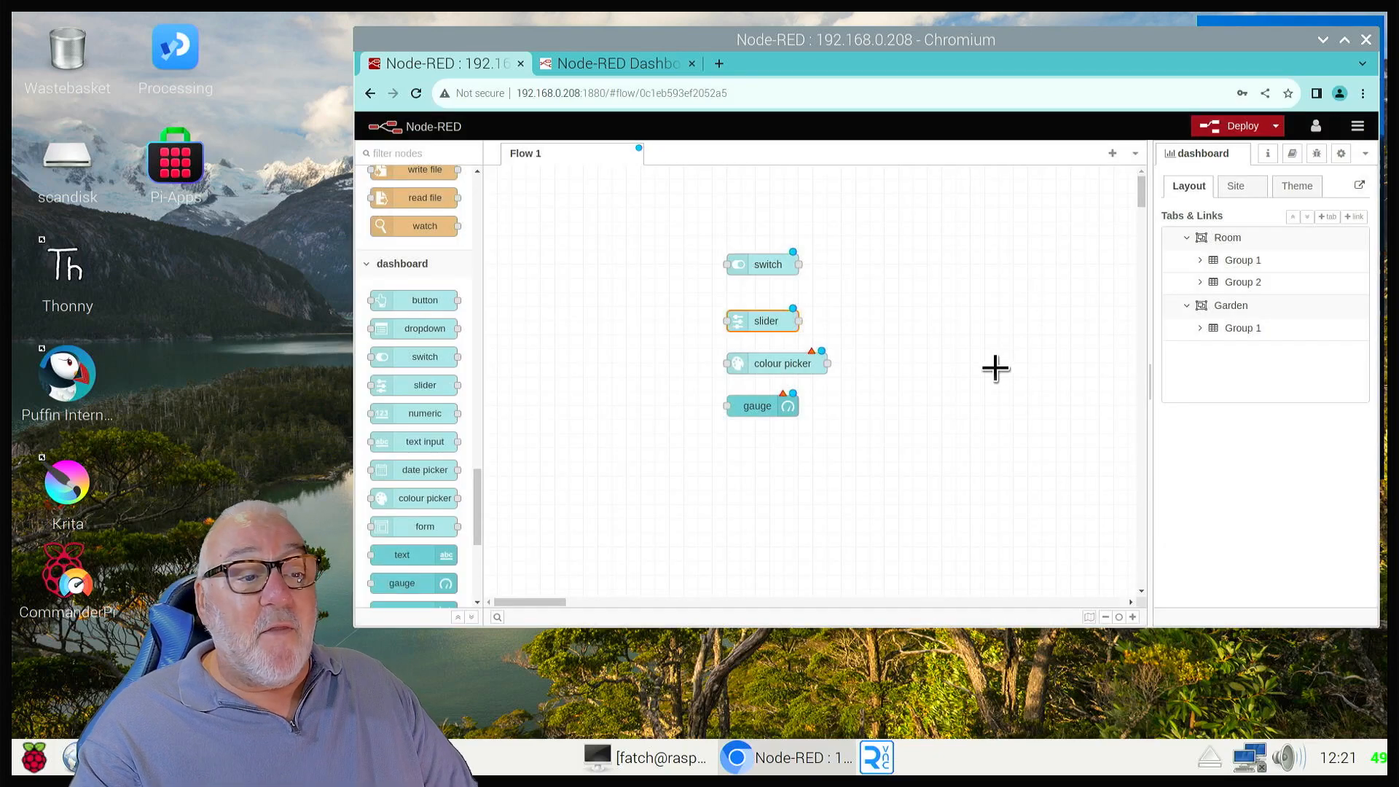
Assign the colour picker node to [Room] Group 2, keeping its other properties at their defaults, and save it
{"action": "double_click", "coordinate": [770, 362]}
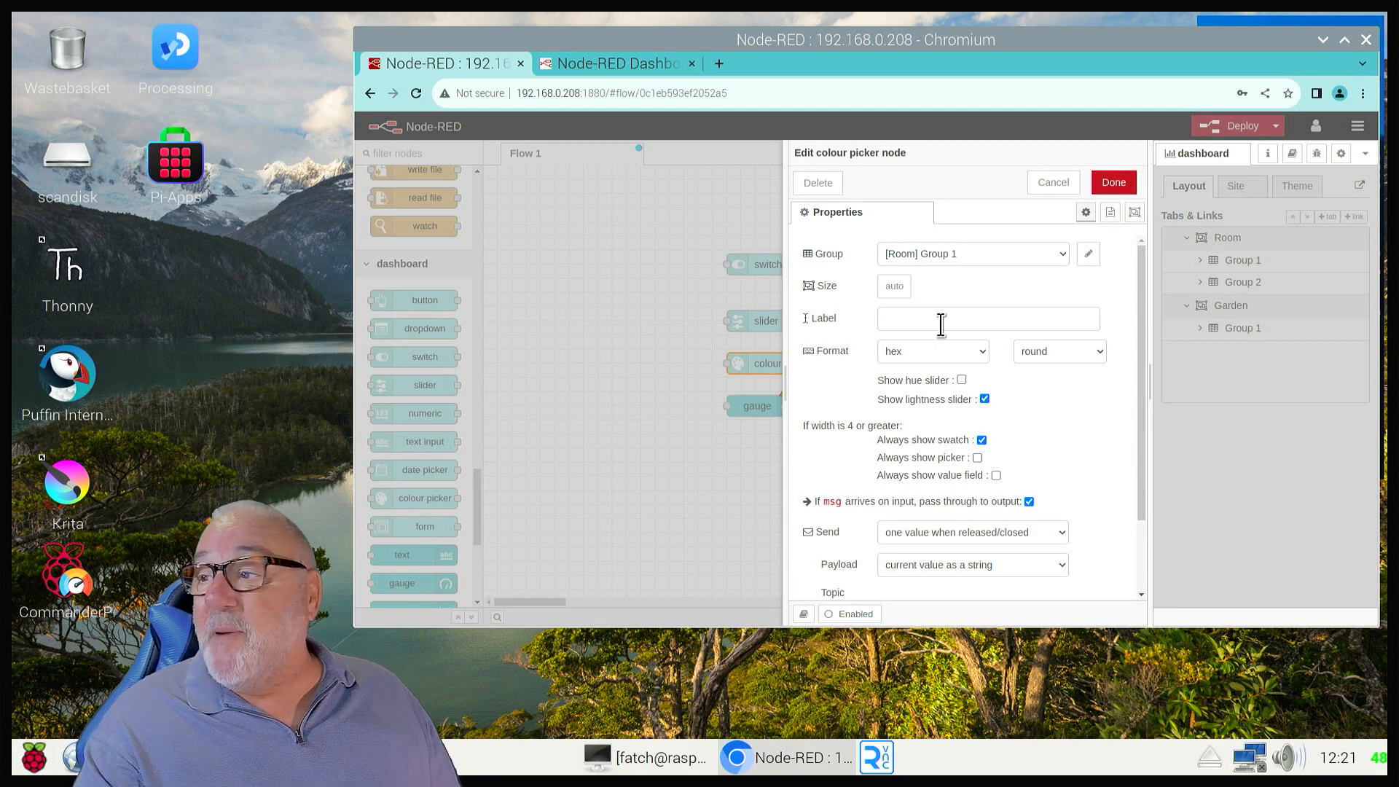
{"action": "left_click", "coordinate": [1063, 255]}
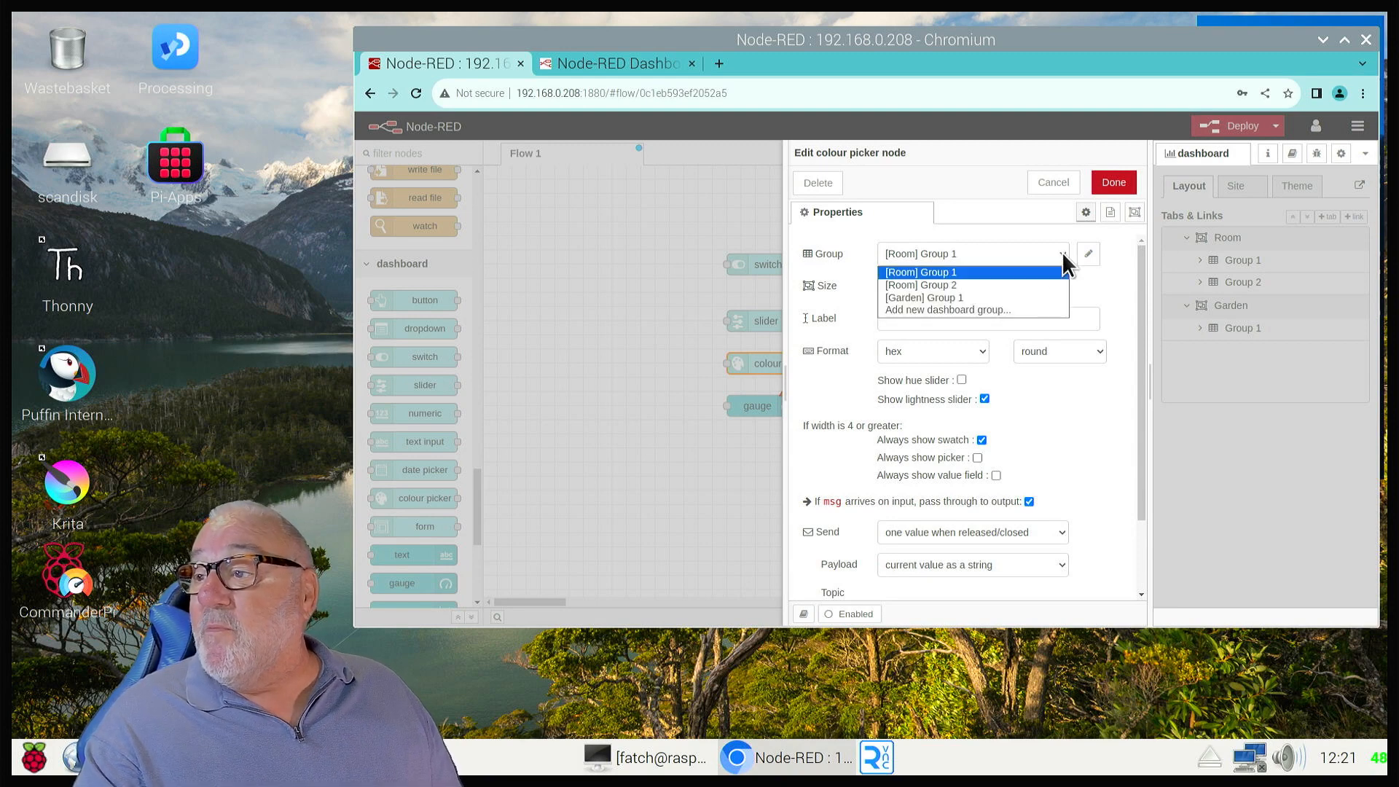
{"action": "left_click", "coordinate": [995, 284]}
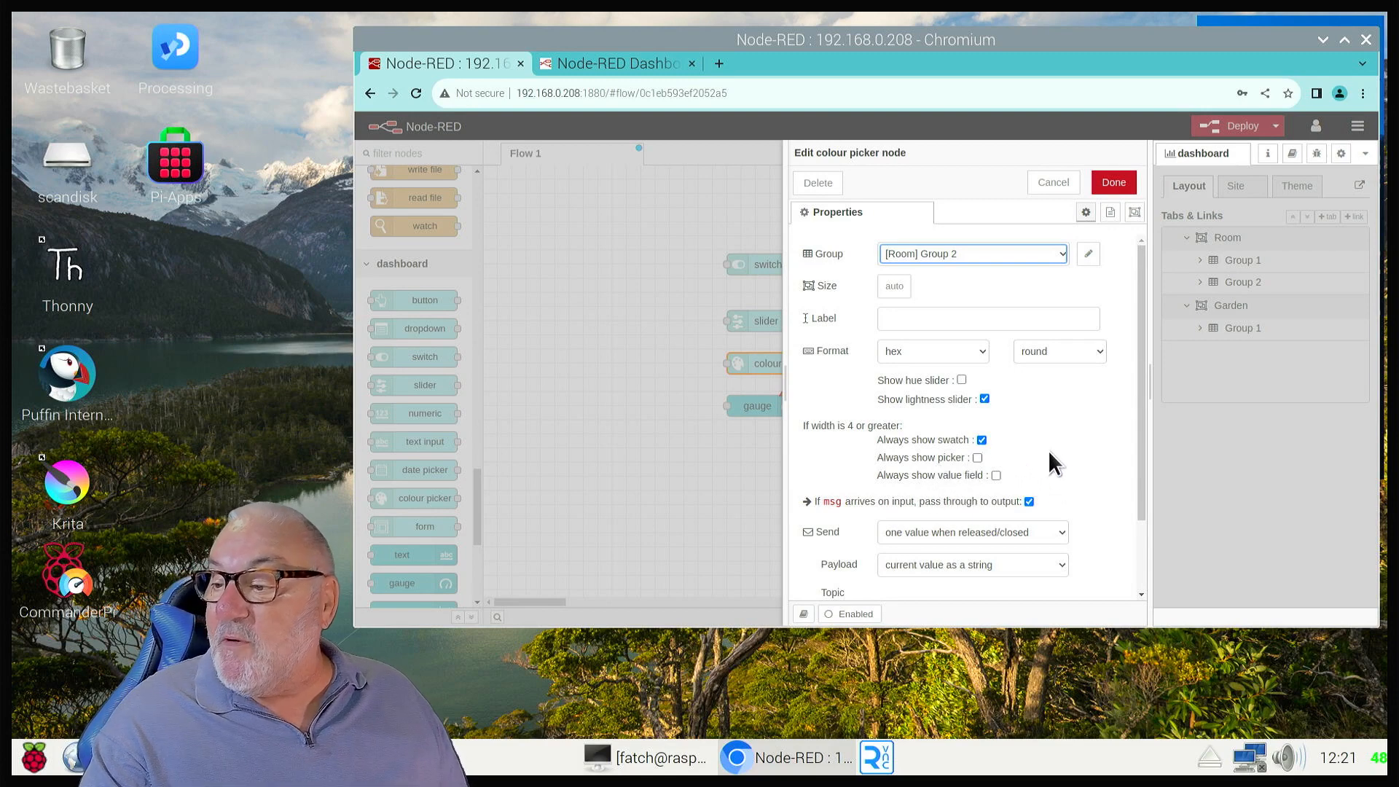
{"action": "scroll", "coordinate": [1096, 433], "scroll_direction": "down", "scroll_amount": 2}
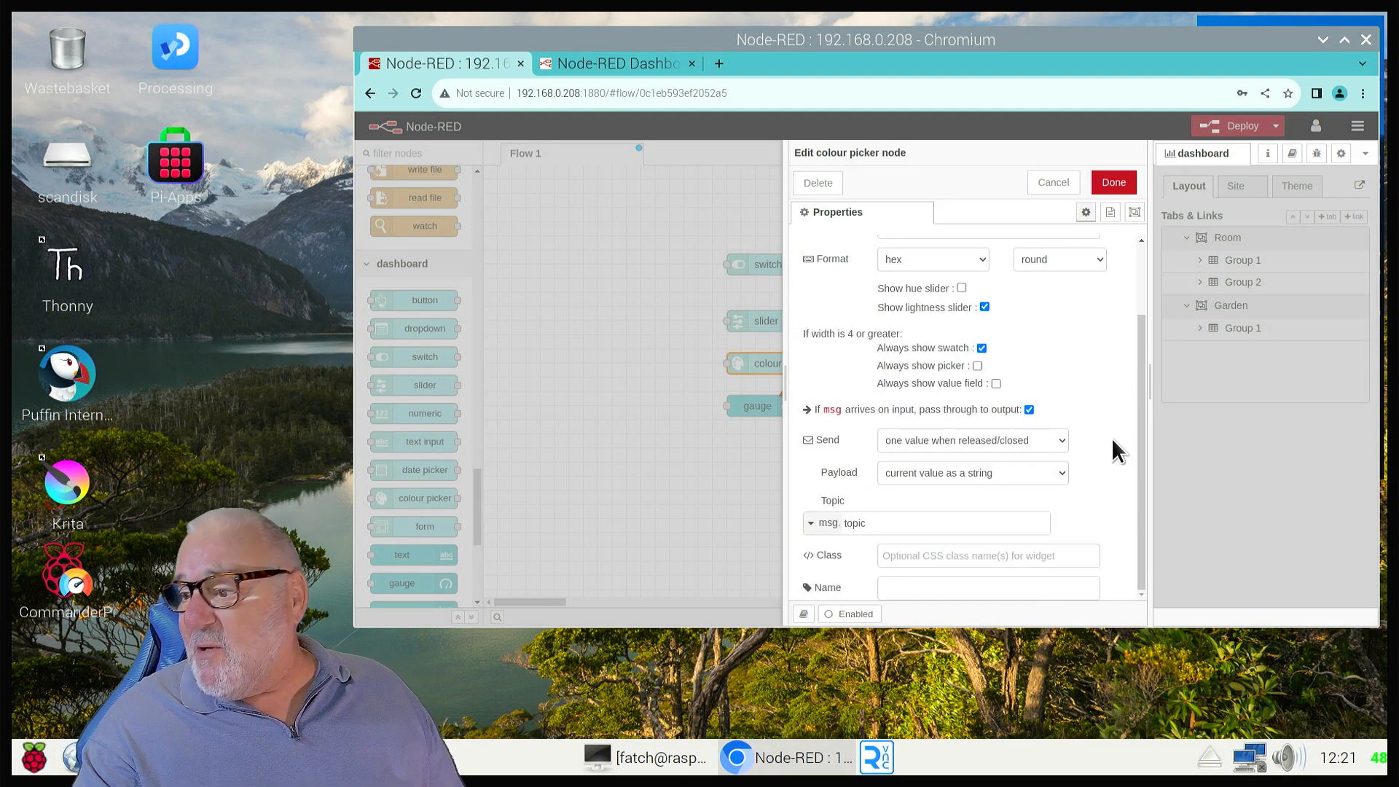
{"action": "scroll", "coordinate": [1112, 438], "scroll_direction": "up", "scroll_amount": 2}
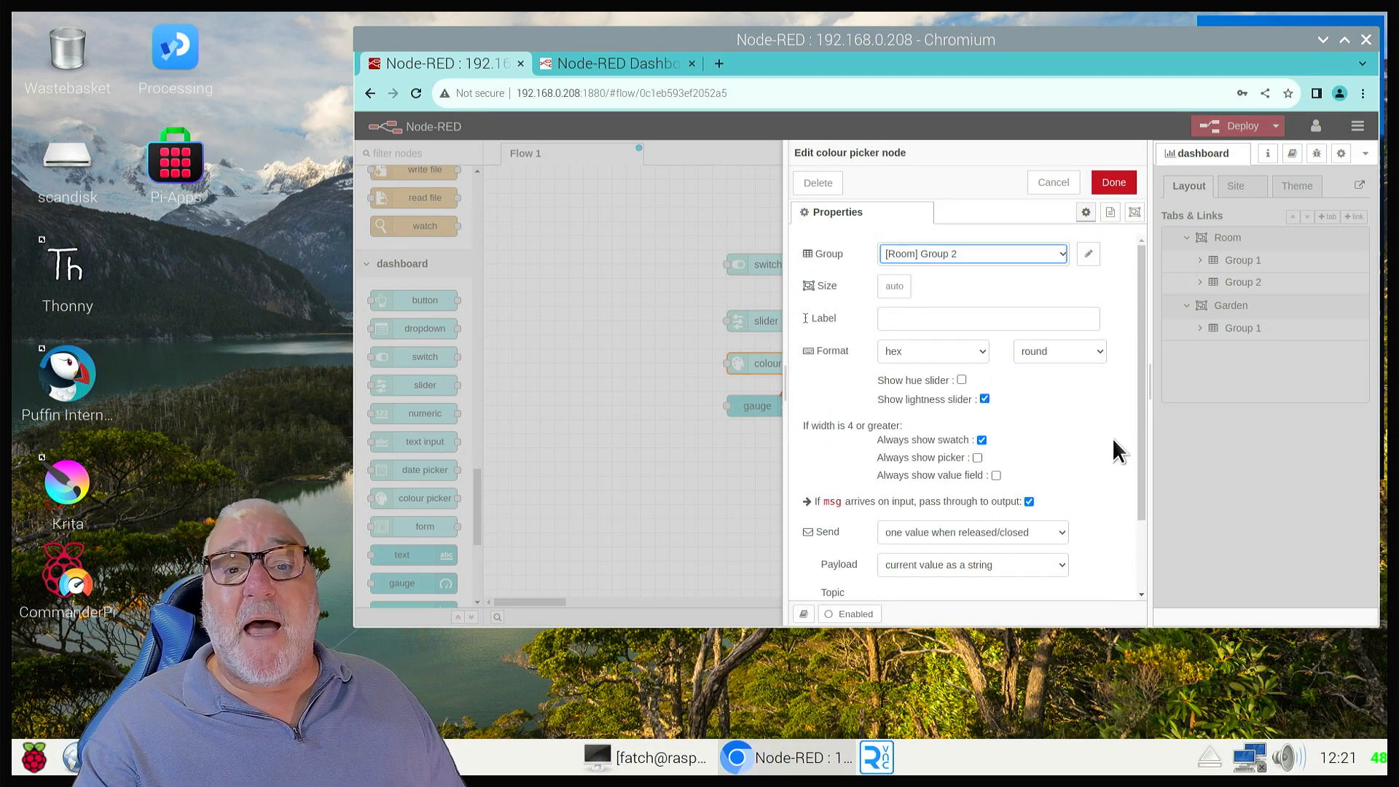
{"action": "left_click", "coordinate": [1113, 185]}
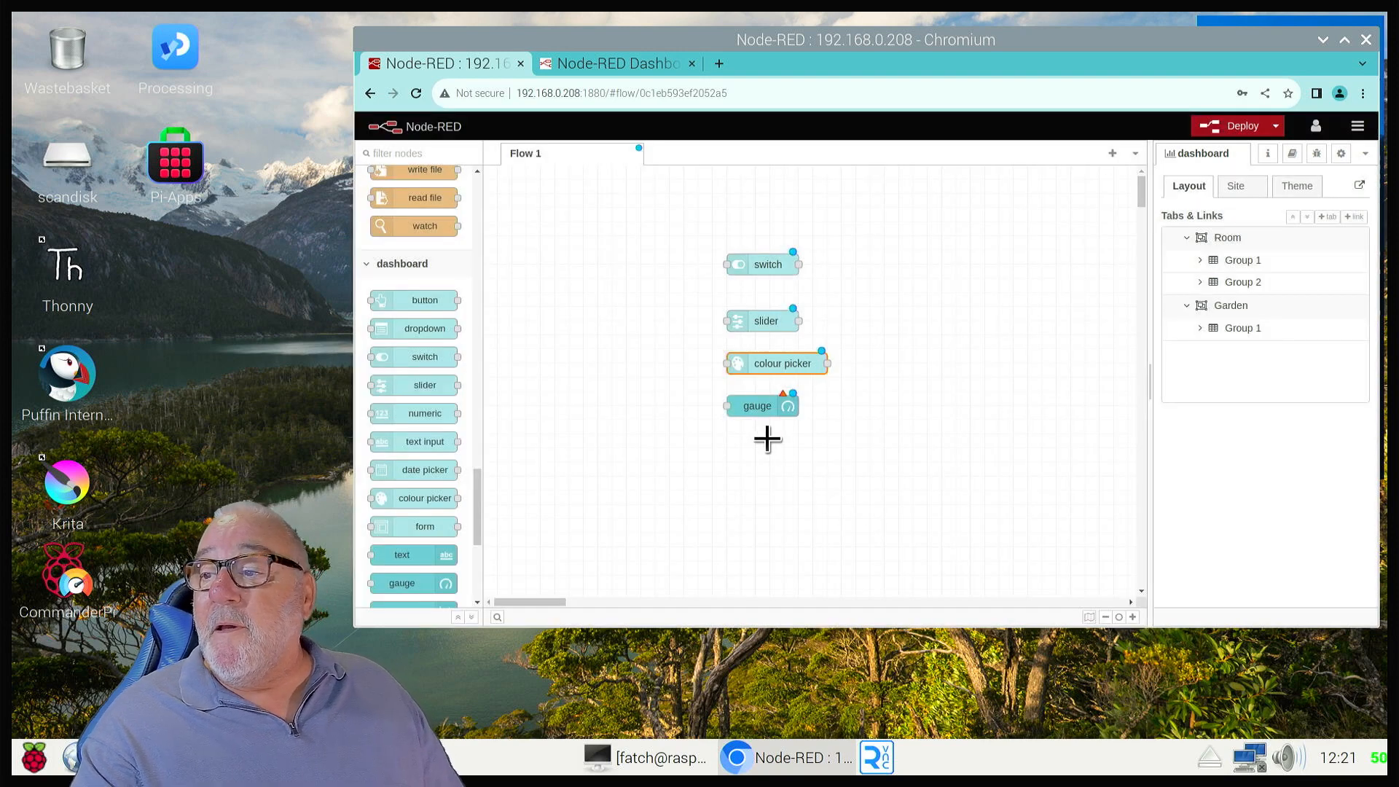
Assign the gauge node to [Garden] Group 1, keeping the Gauge type and range of 0 to 10, and save it
{"action": "left_click", "coordinate": [766, 405]}
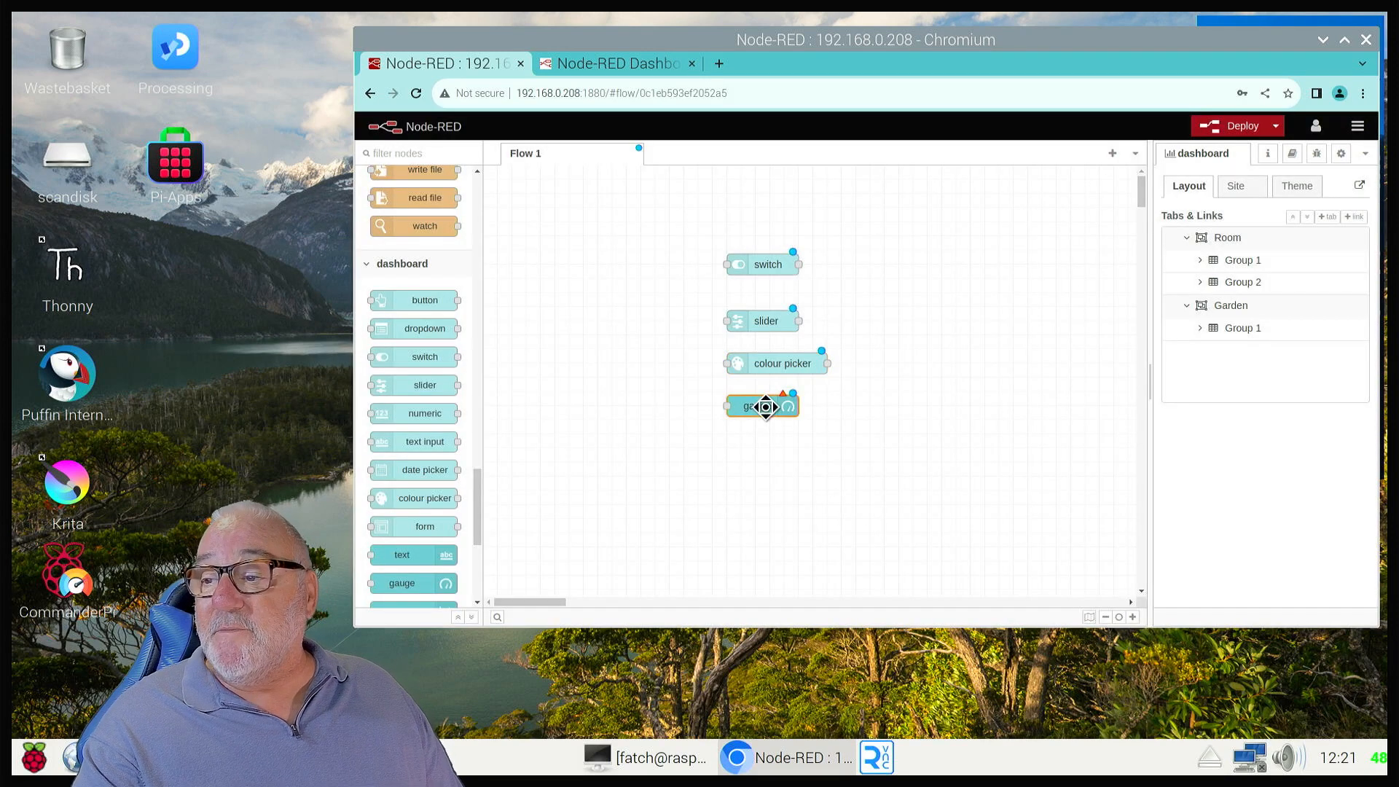
{"action": "double_click", "coordinate": [766, 406]}
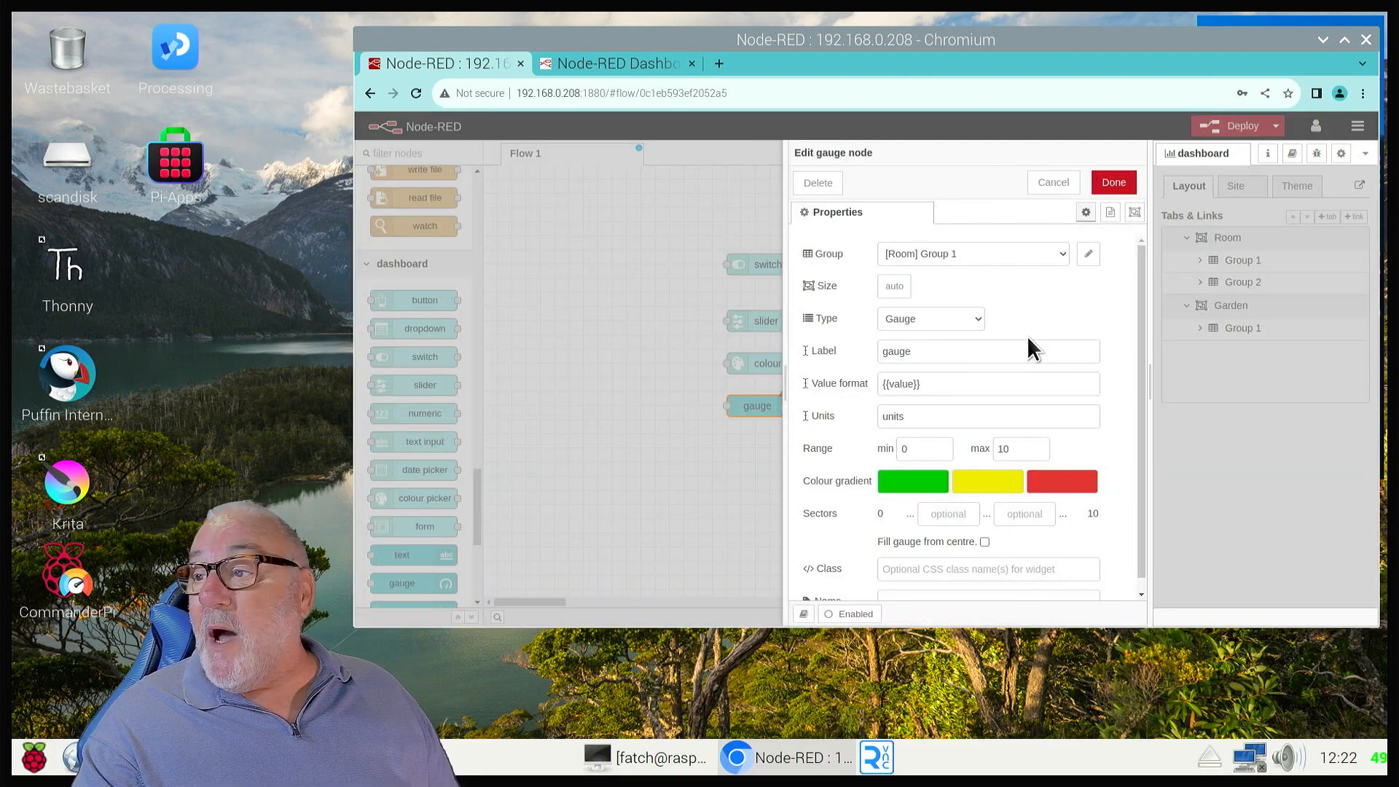
{"action": "left_click", "coordinate": [1065, 256]}
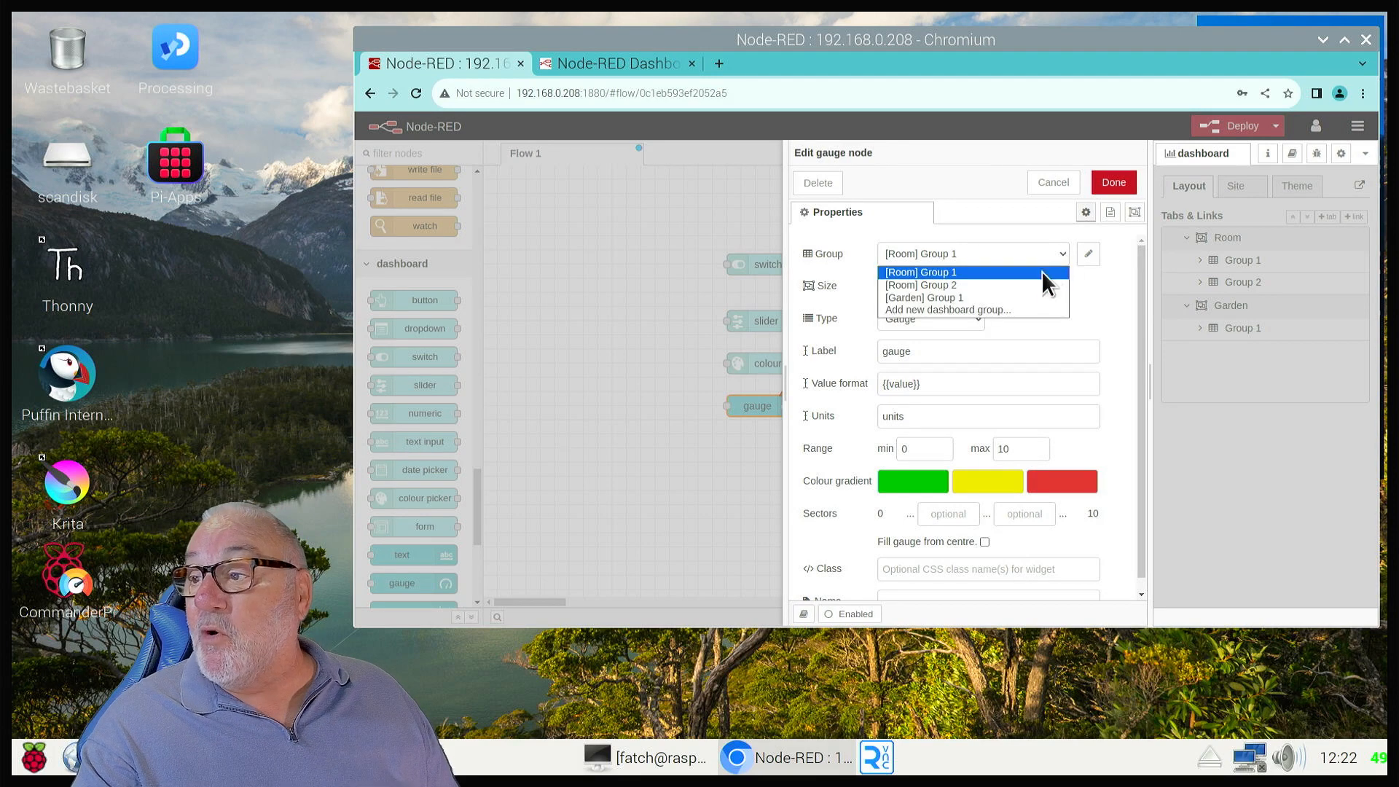
{"action": "left_click", "coordinate": [1022, 299]}
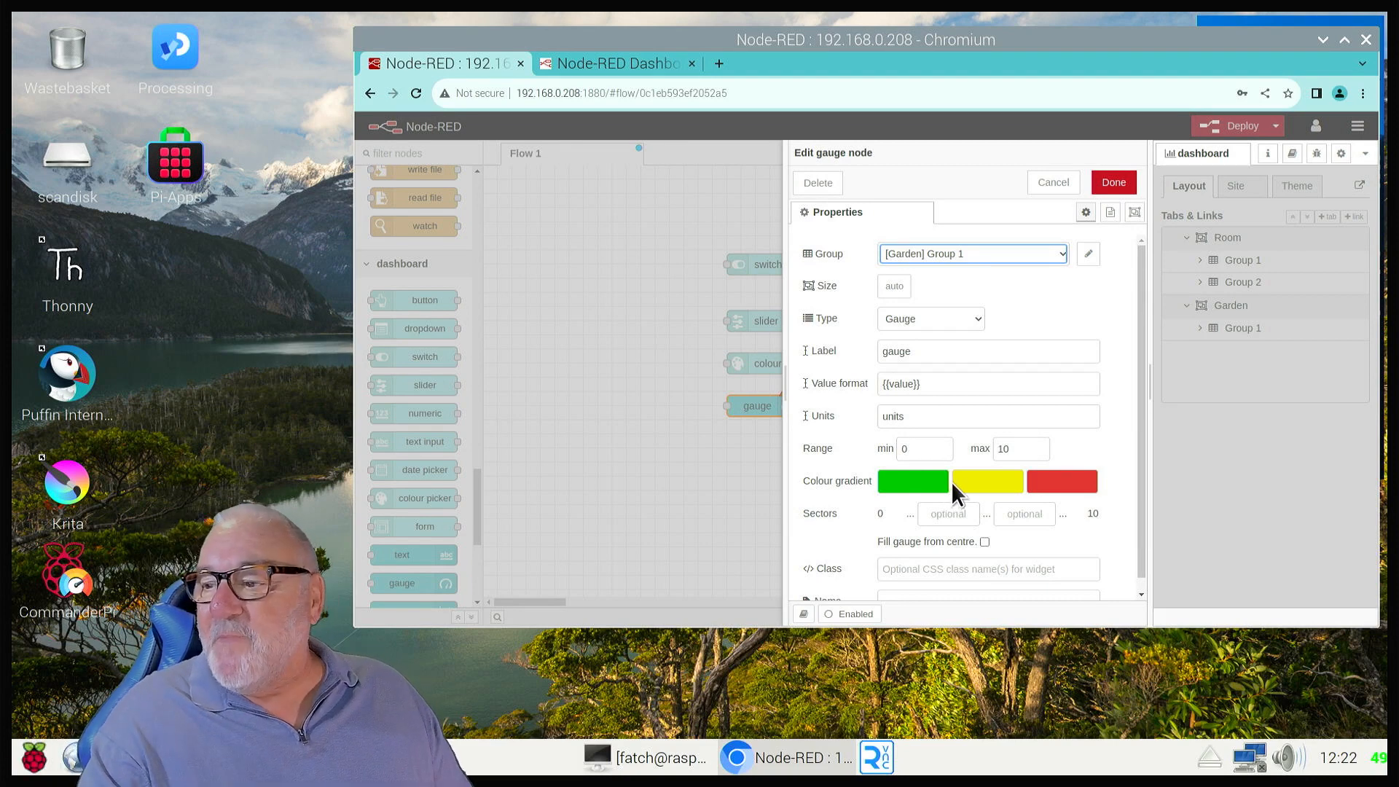
{"action": "scroll", "coordinate": [959, 491], "scroll_direction": "down", "scroll_amount": 1}
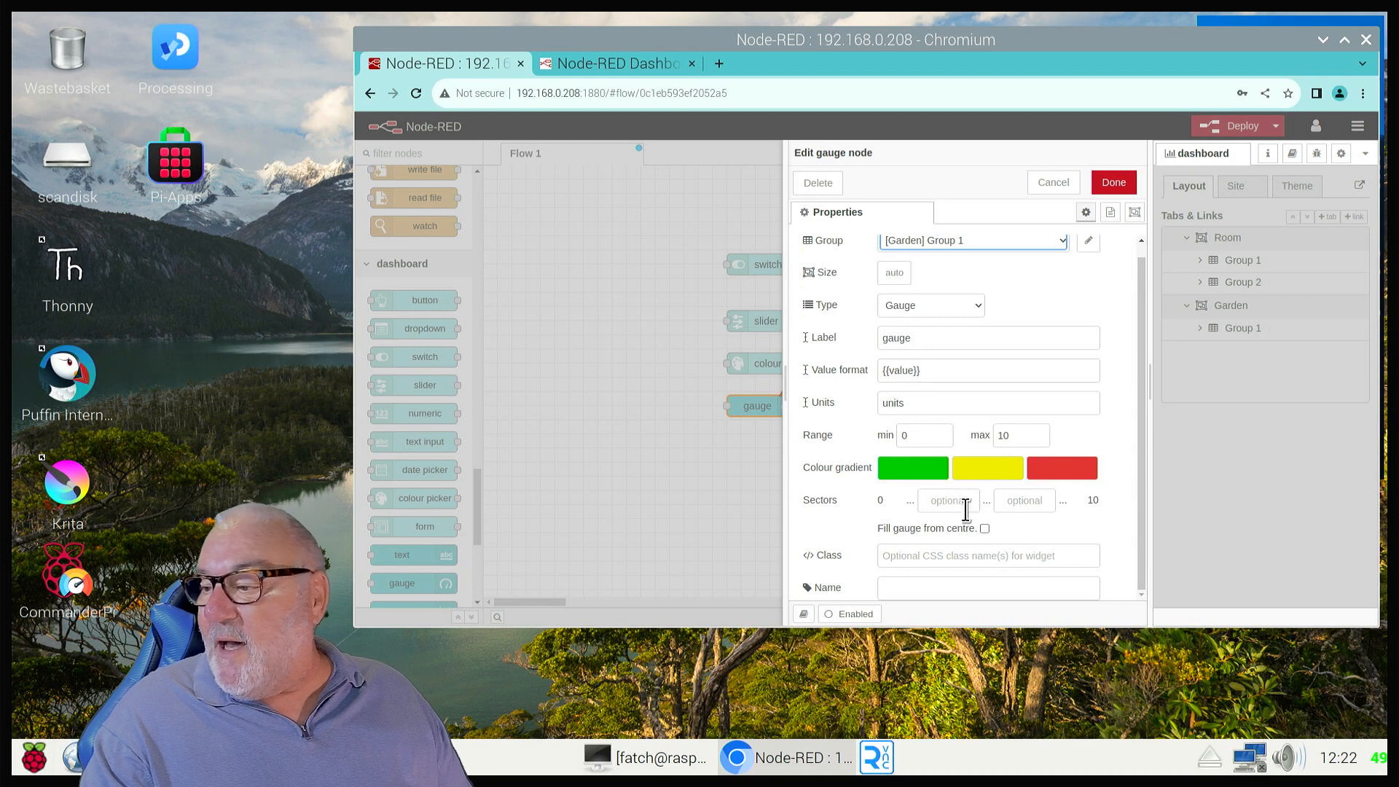
{"action": "left_click", "coordinate": [1113, 183]}
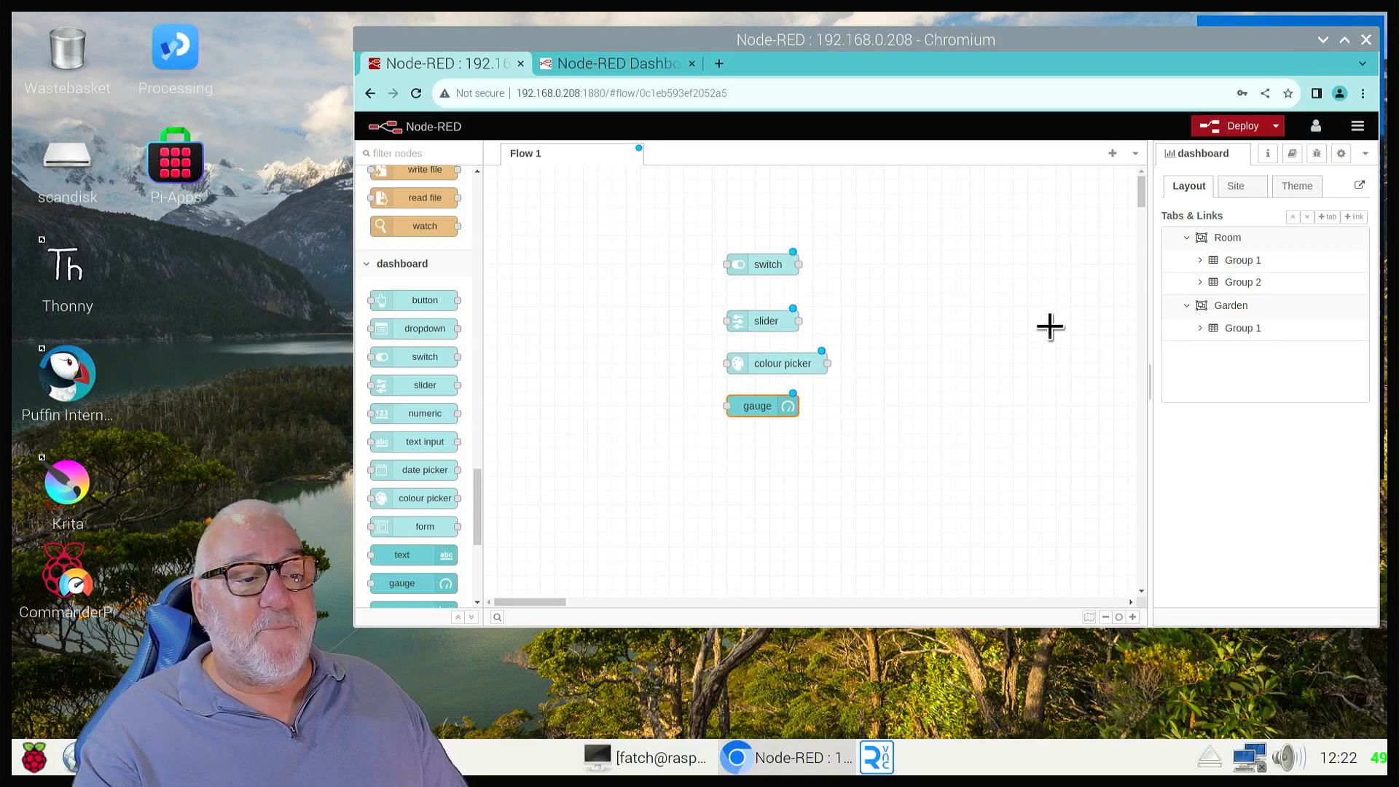
Deploy the flow with the four configured dashboard nodes and confirm the deployment
{"action": "mouse_move", "coordinate": [1348, 323]}
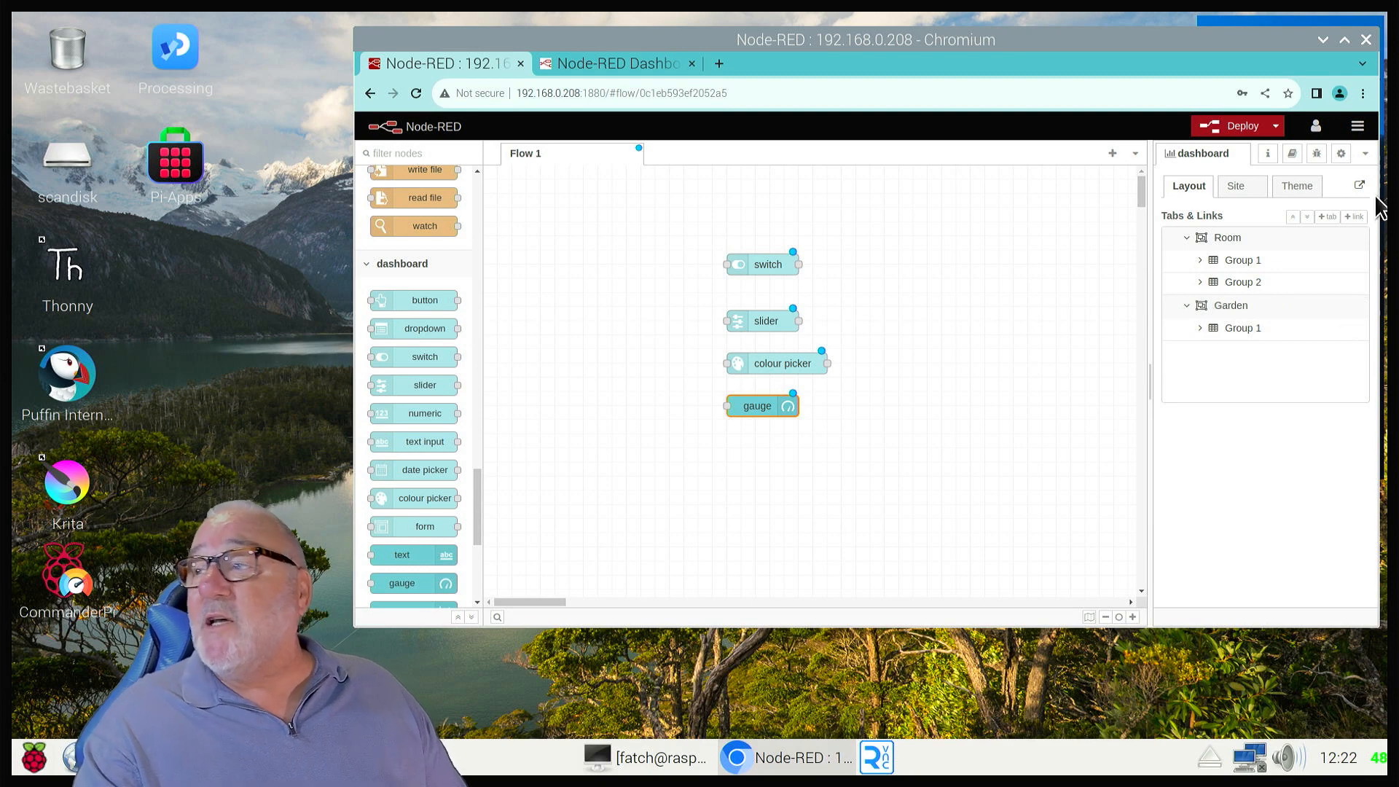
{"action": "left_click", "coordinate": [1226, 126]}
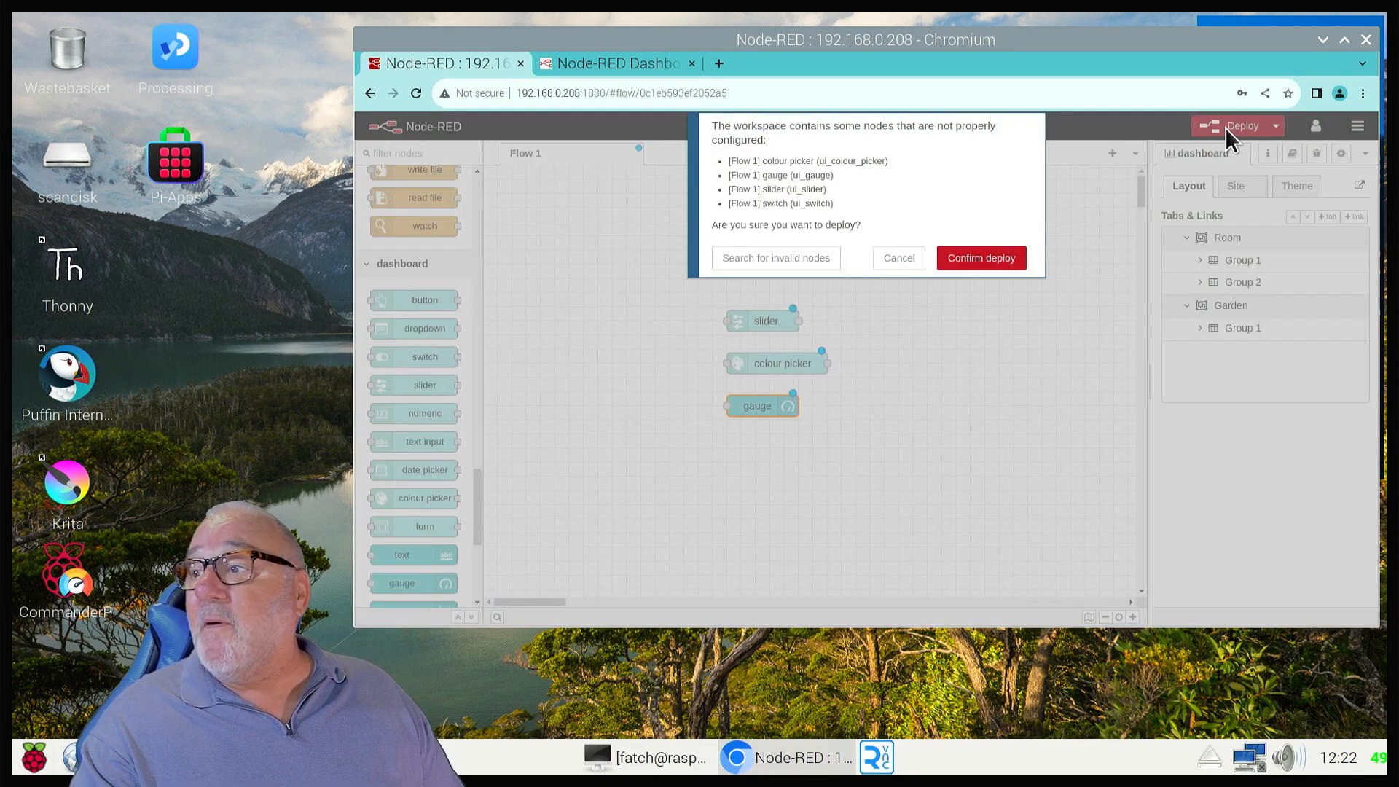
{"action": "left_click", "coordinate": [980, 259]}
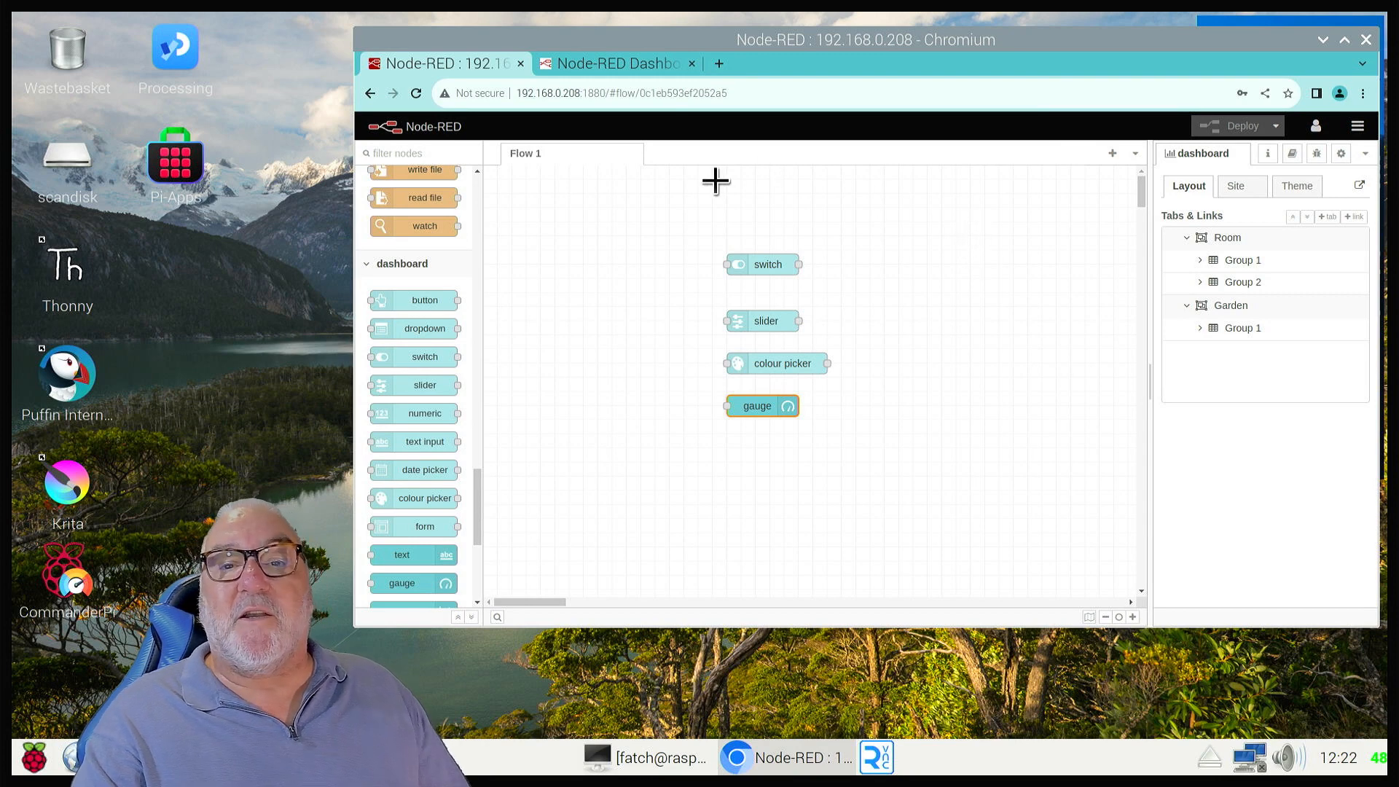
On the dashboard's Room page, toggle the switch on and off and choose red in the Group 2 colour picker
{"action": "left_click", "coordinate": [607, 63]}
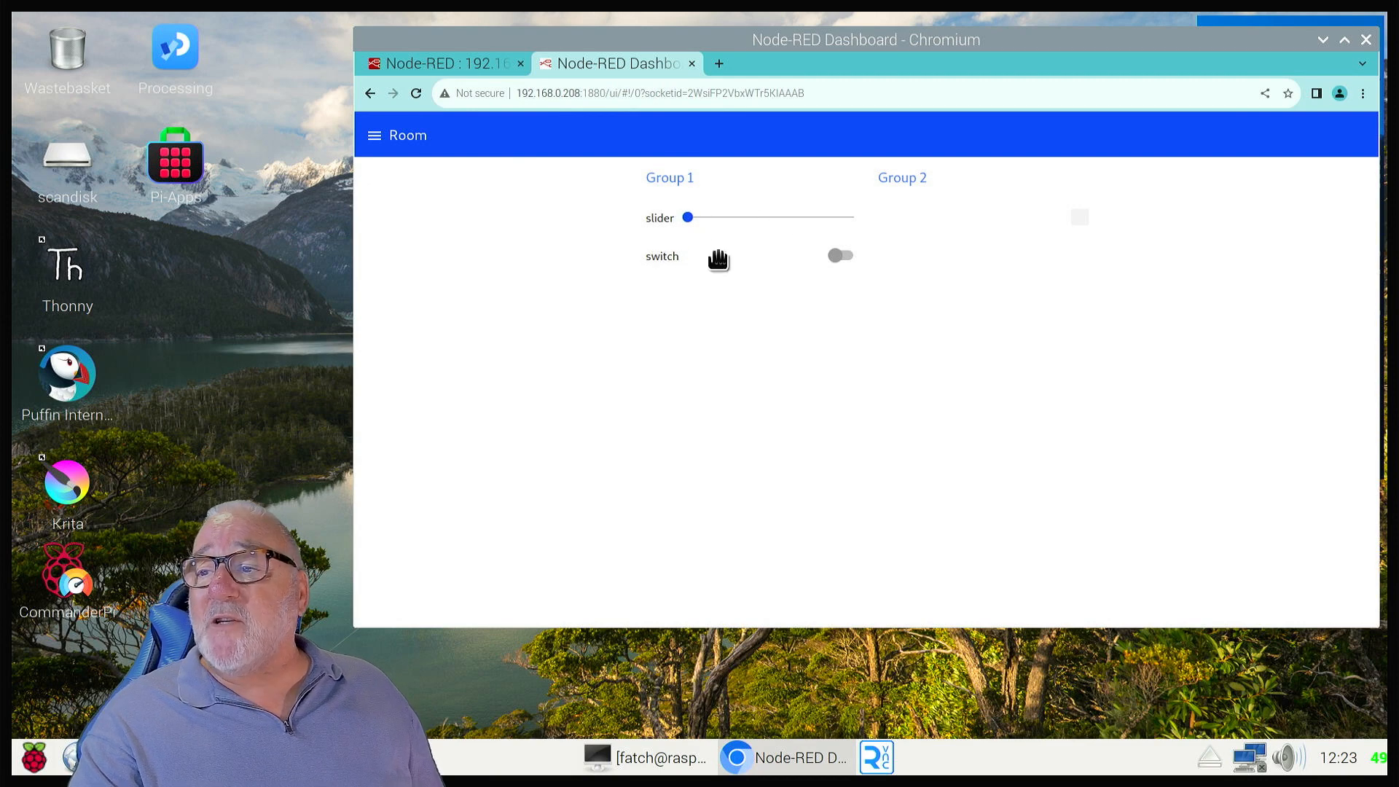
{"action": "left_click", "coordinate": [841, 256]}
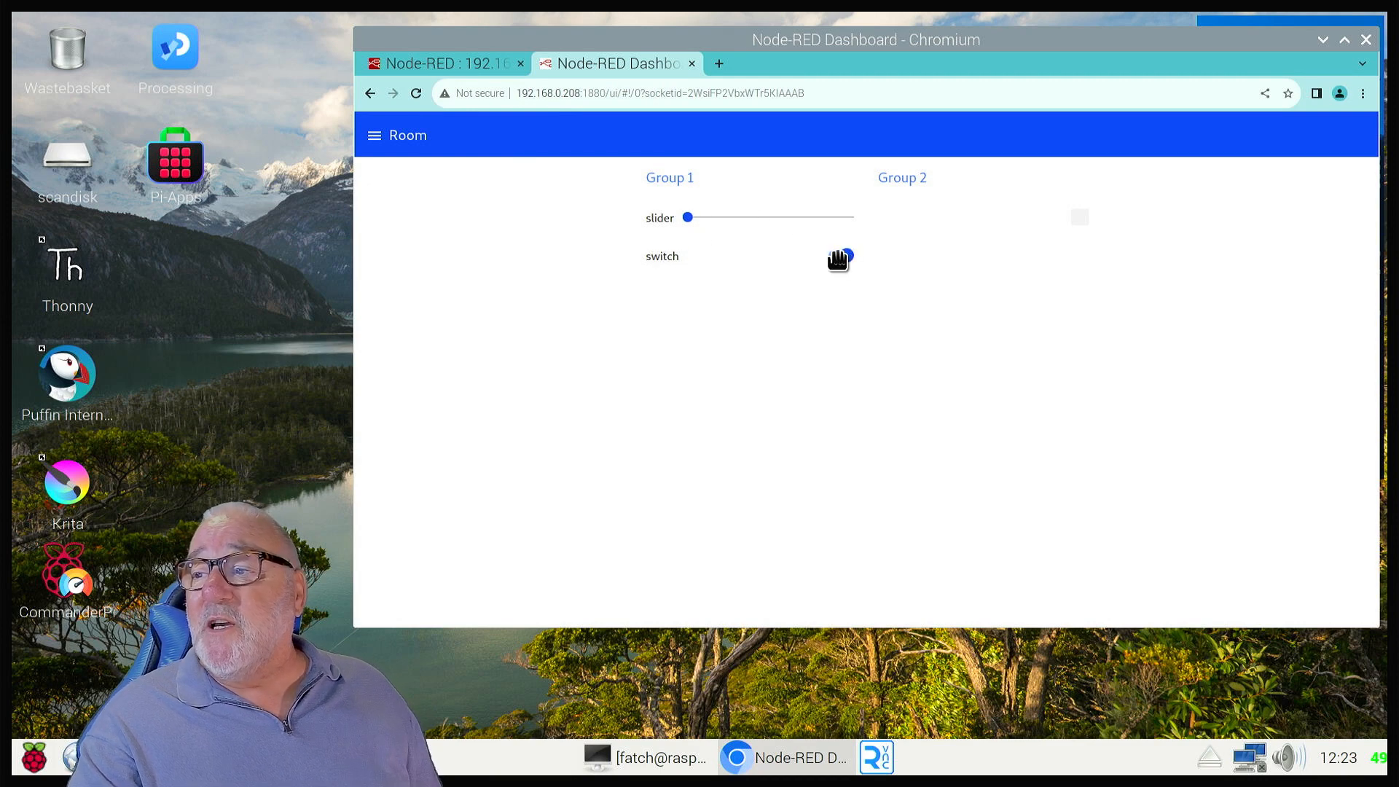
{"action": "left_click", "coordinate": [834, 258]}
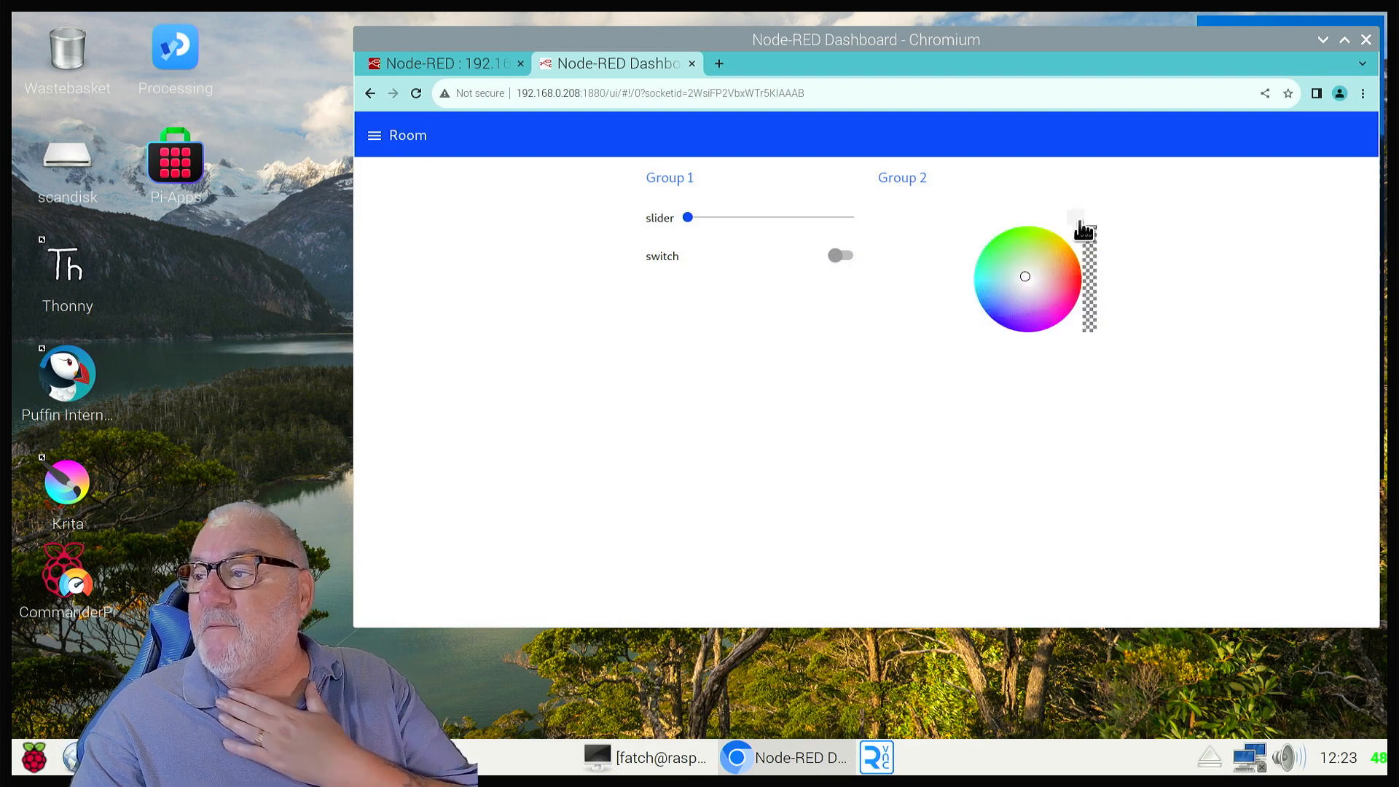
{"action": "left_click", "coordinate": [1035, 289]}
{"action": "mouse_move", "coordinate": [1034, 289]}
{"action": "left_mouse_down"}
{"action": "mouse_move", "coordinate": [1050, 284]}
{"action": "mouse_move", "coordinate": [1036, 267]}
{"action": "mouse_move", "coordinate": [1003, 254]}
{"action": "mouse_move", "coordinate": [996, 287]}
{"action": "mouse_move", "coordinate": [1030, 313]}
{"action": "mouse_move", "coordinate": [1056, 279]}
{"action": "left_mouse_up"}
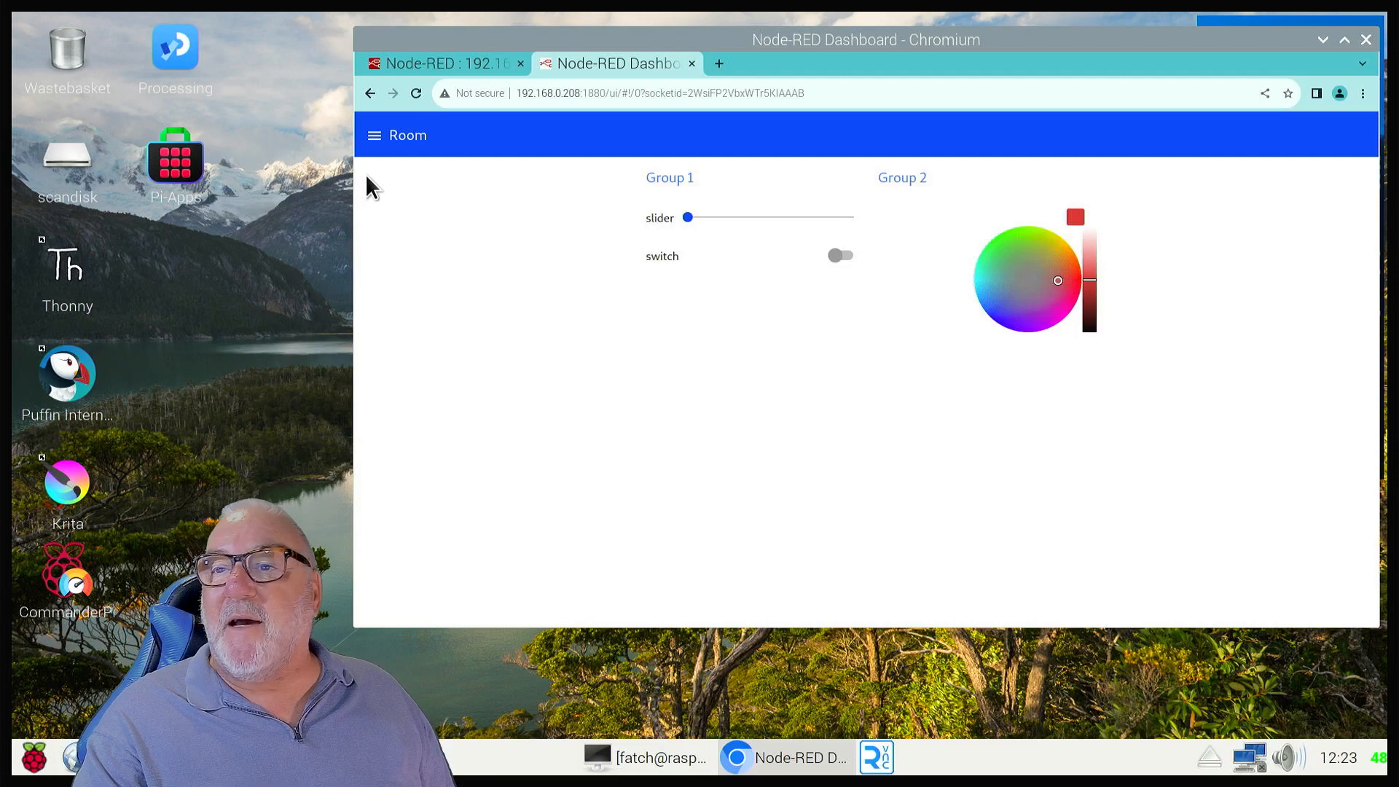
View the gauge on the dashboard's Garden page and return to the Room page
{"action": "left_click", "coordinate": [374, 138]}
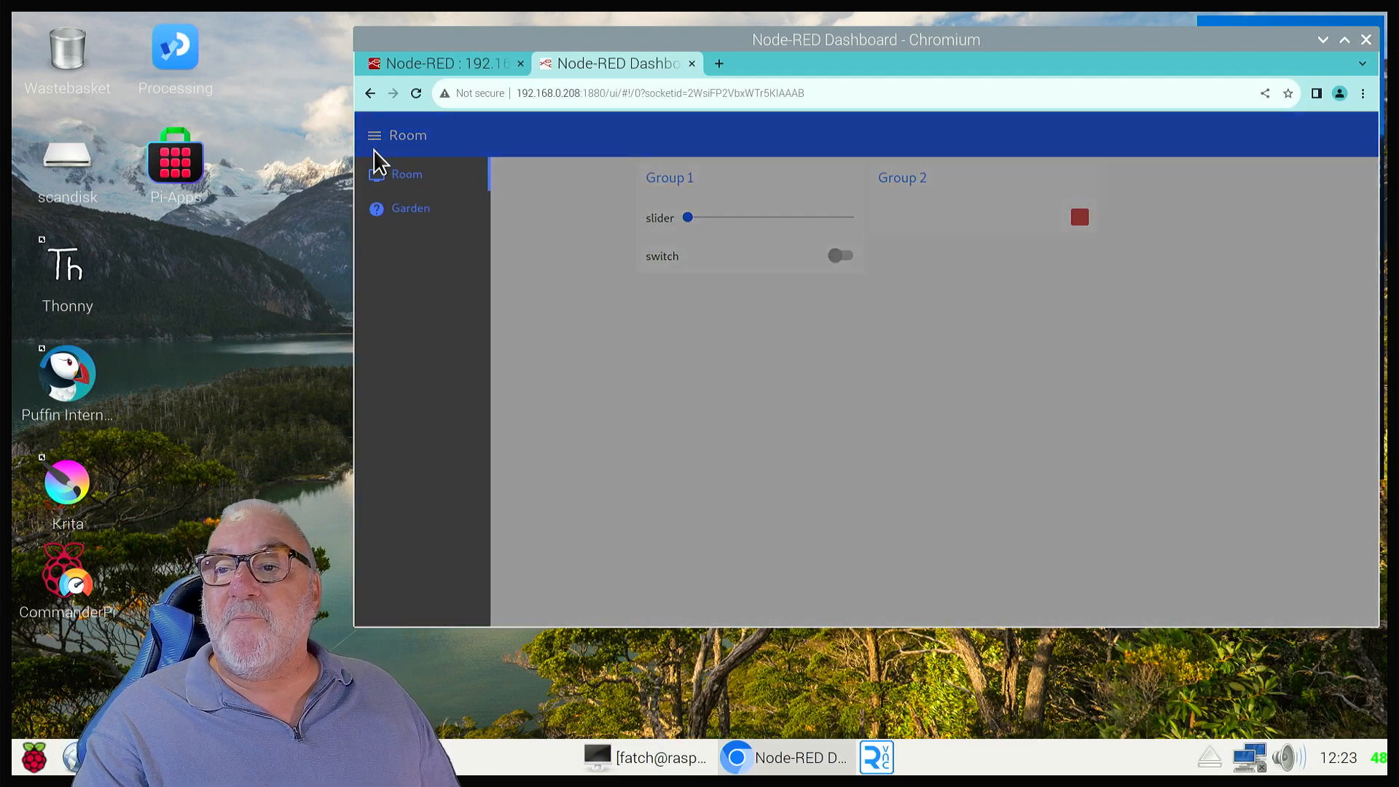
{"action": "left_click", "coordinate": [393, 215]}
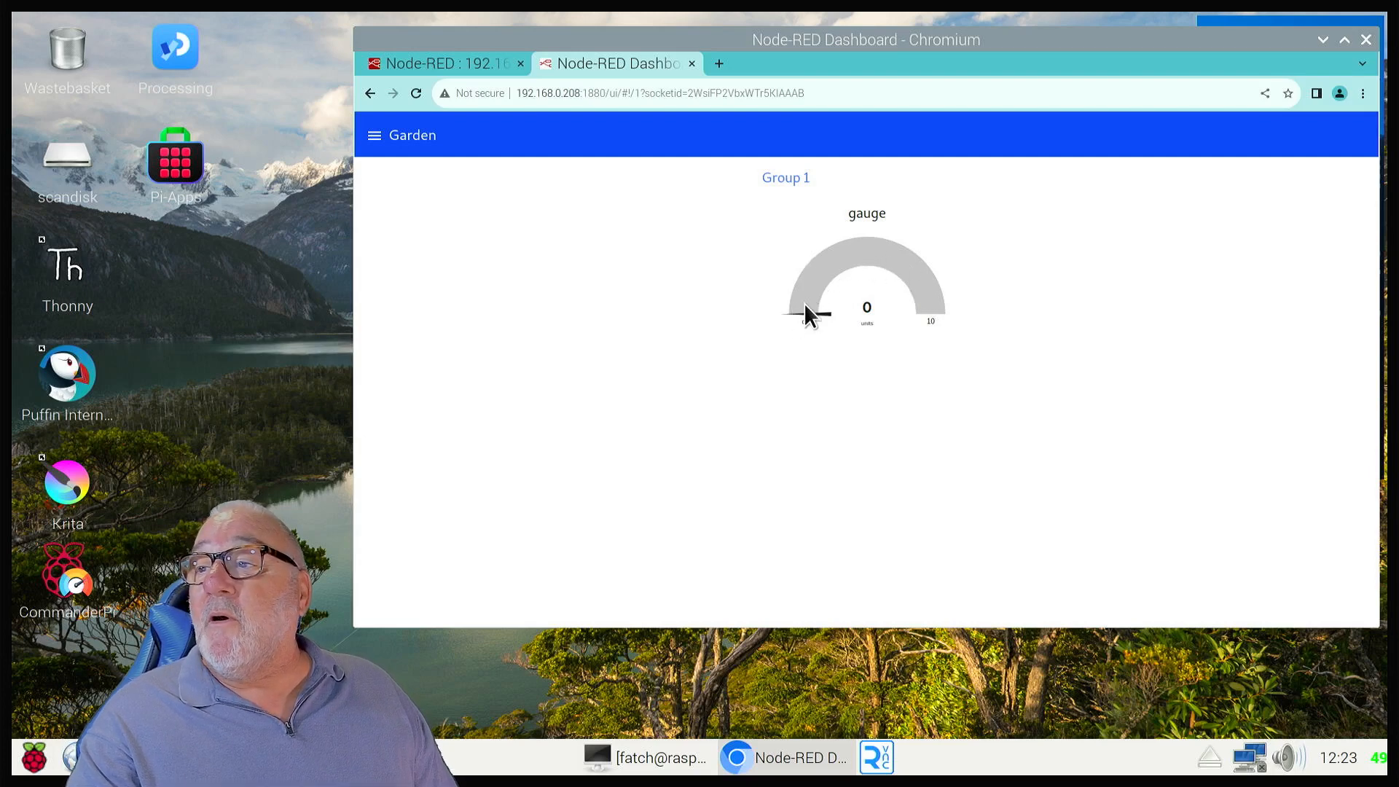
{"action": "left_click", "coordinate": [373, 136]}
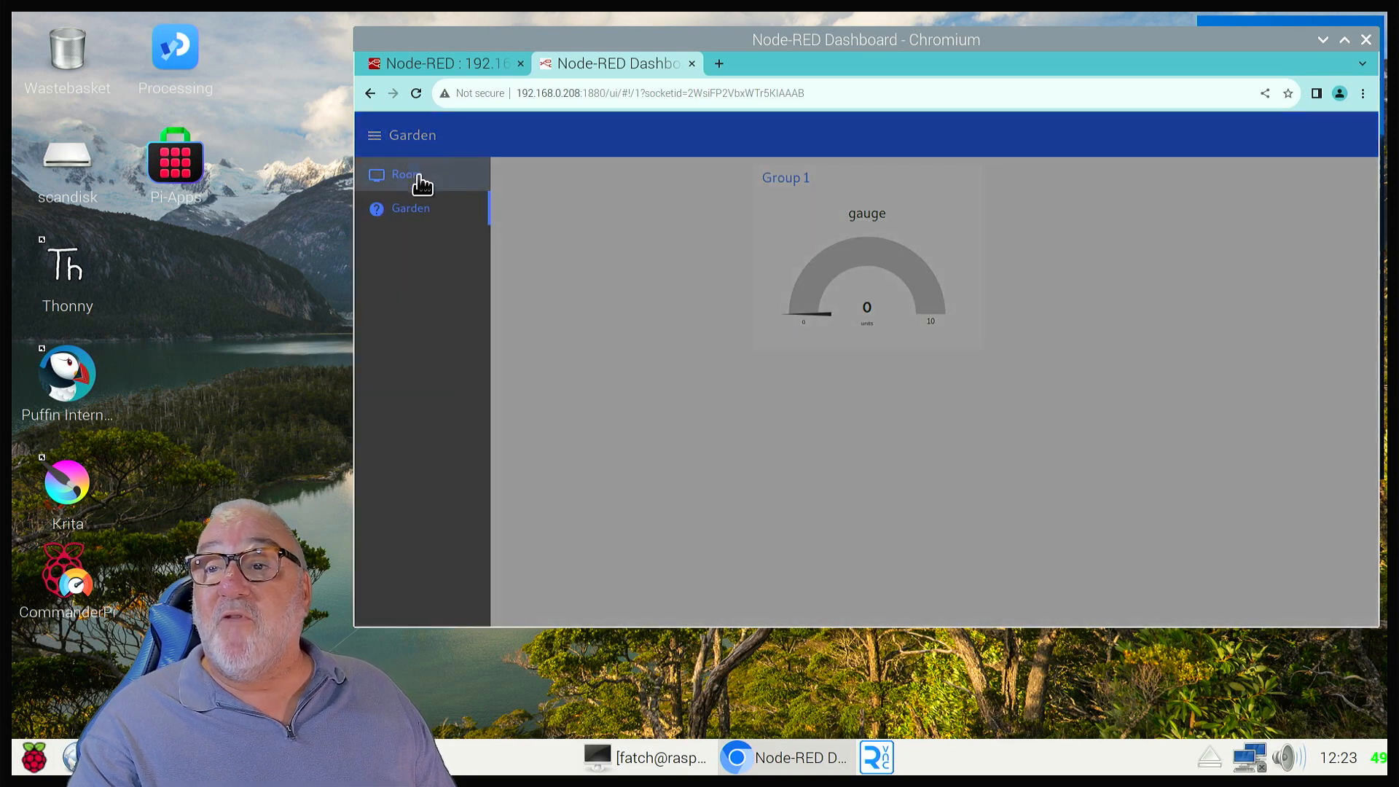
{"action": "left_click", "coordinate": [419, 176]}
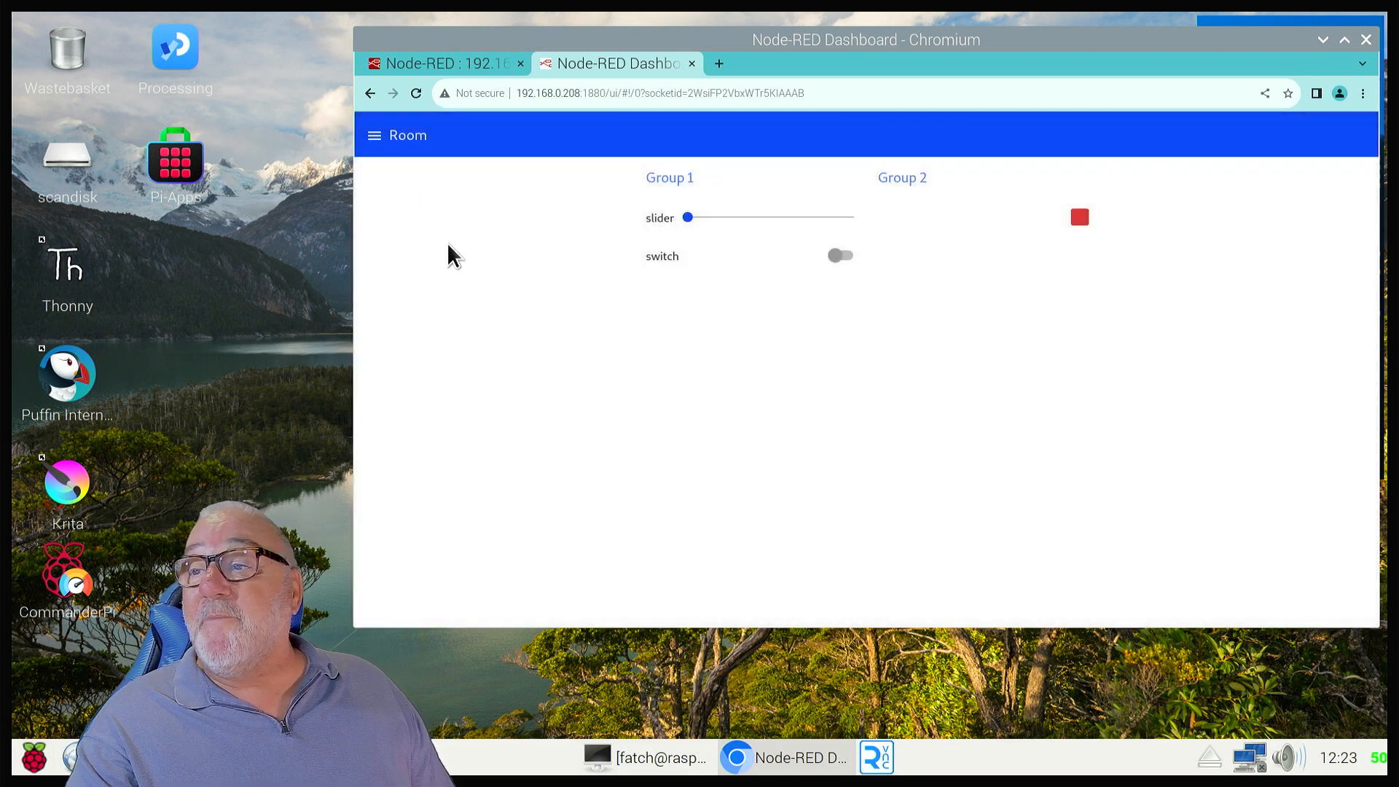
Turn on the Room switch in the dashboard and check the switch node's status in the flow editor
{"action": "left_click", "coordinate": [439, 63]}
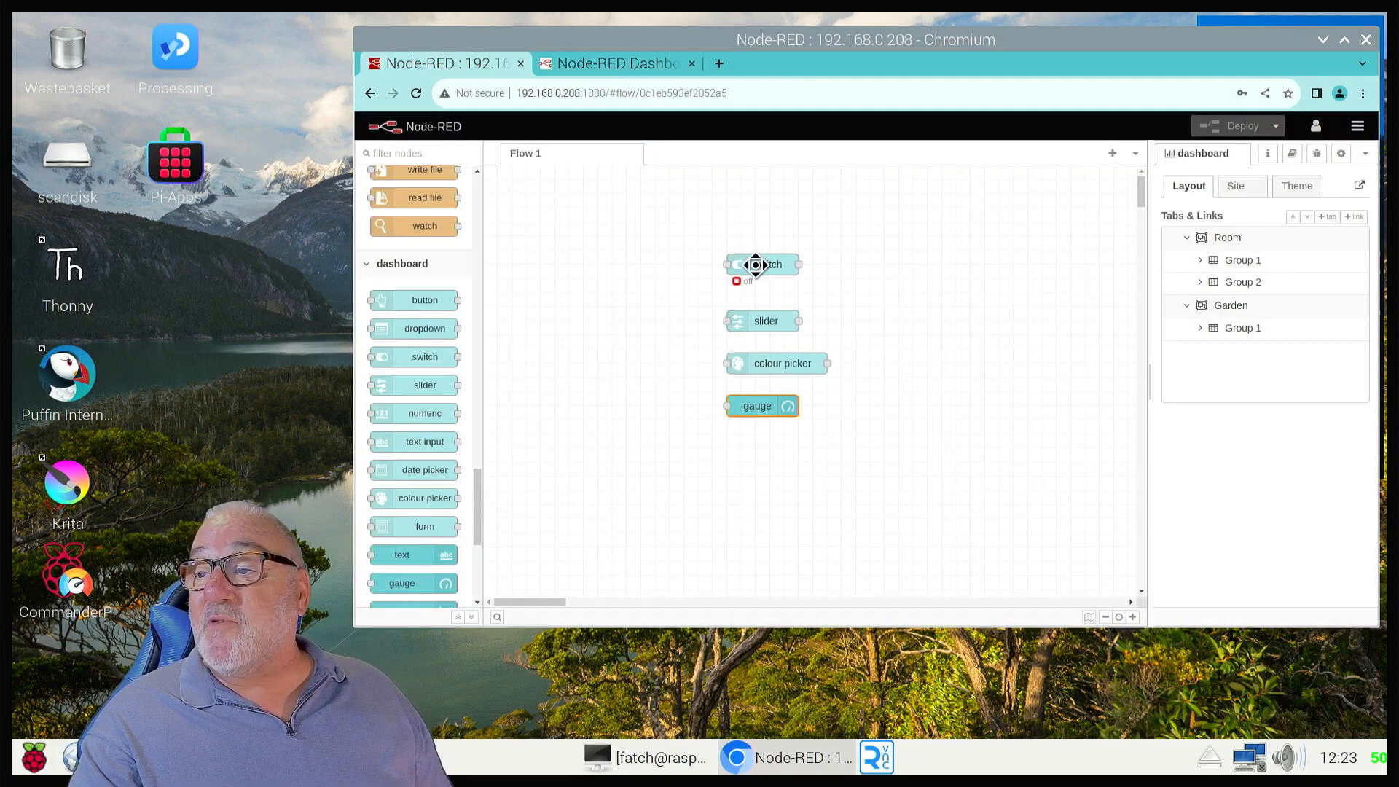
{"action": "left_click", "coordinate": [592, 63]}
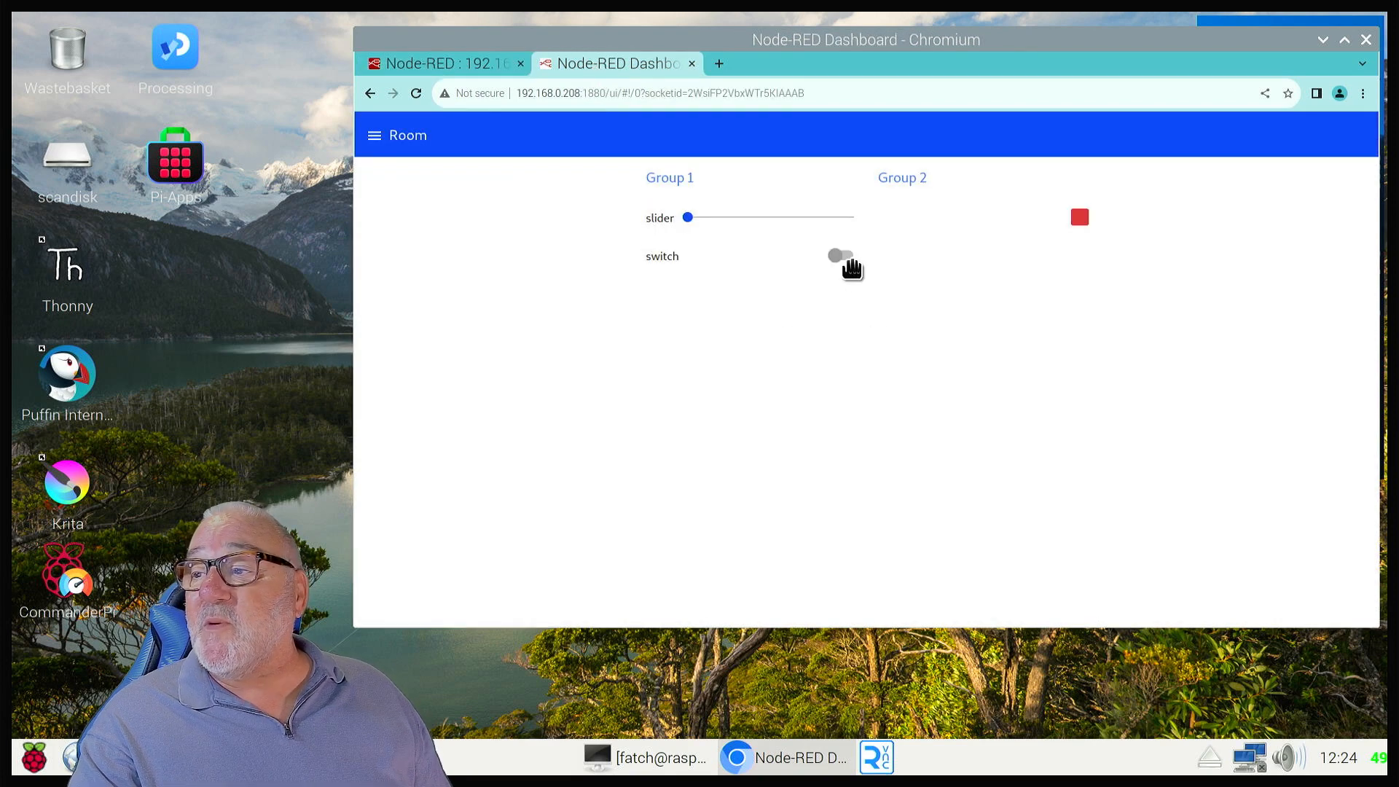
{"action": "left_click", "coordinate": [406, 62]}
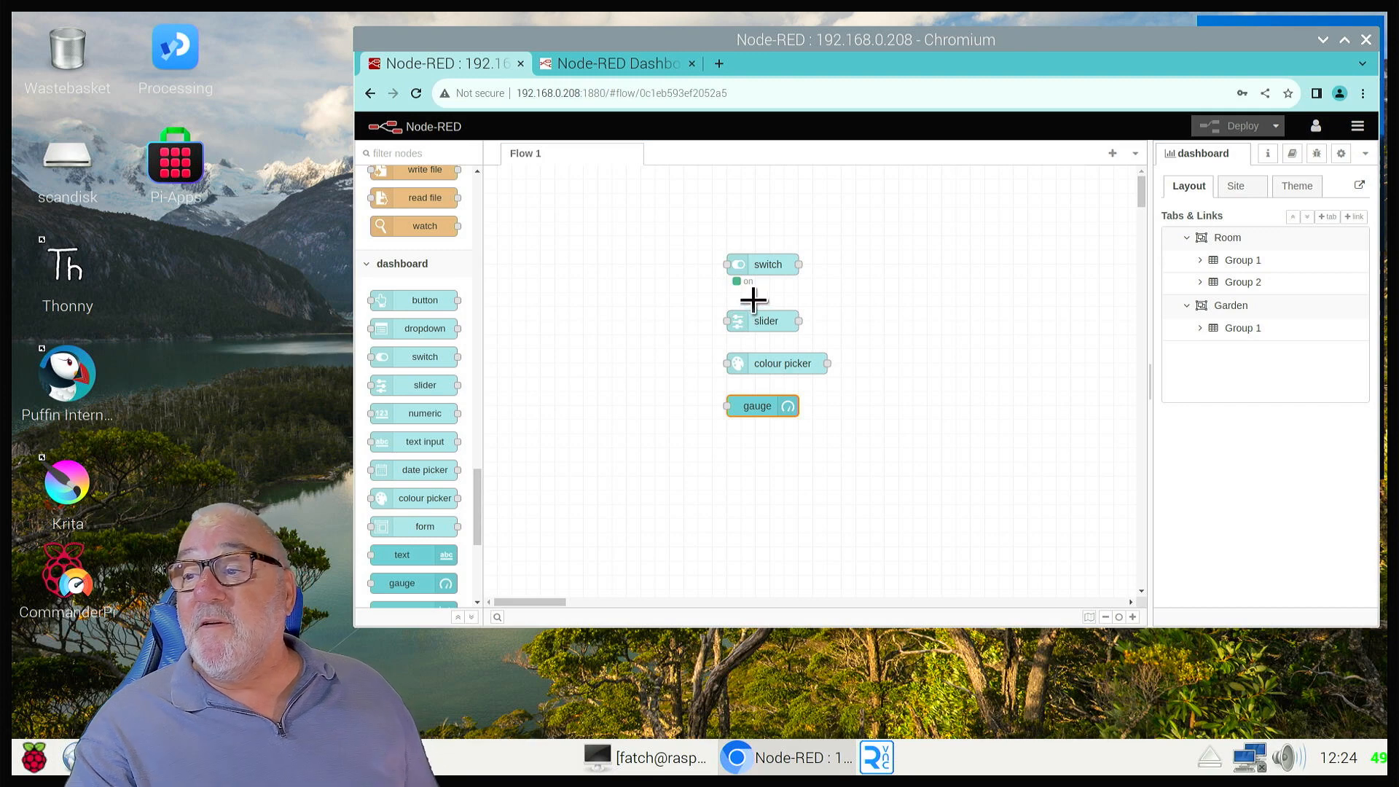